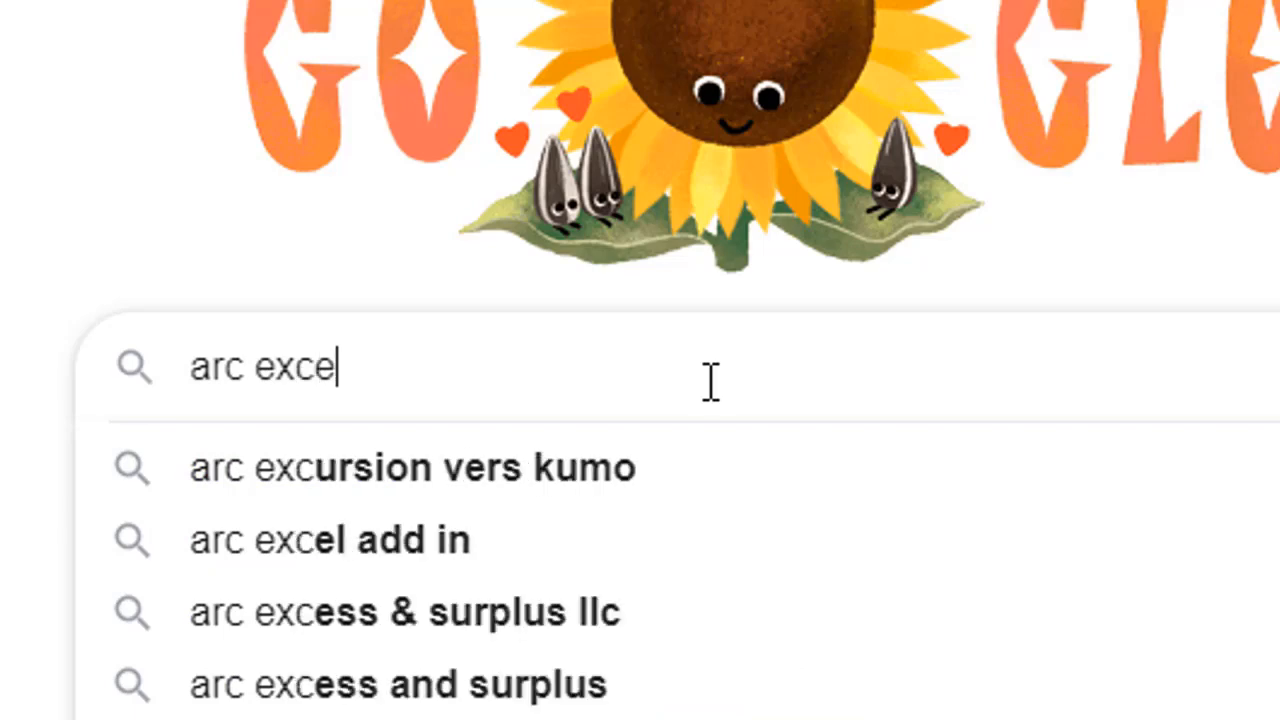
Search the web for "arc excel" and look through the results.
key(Return)
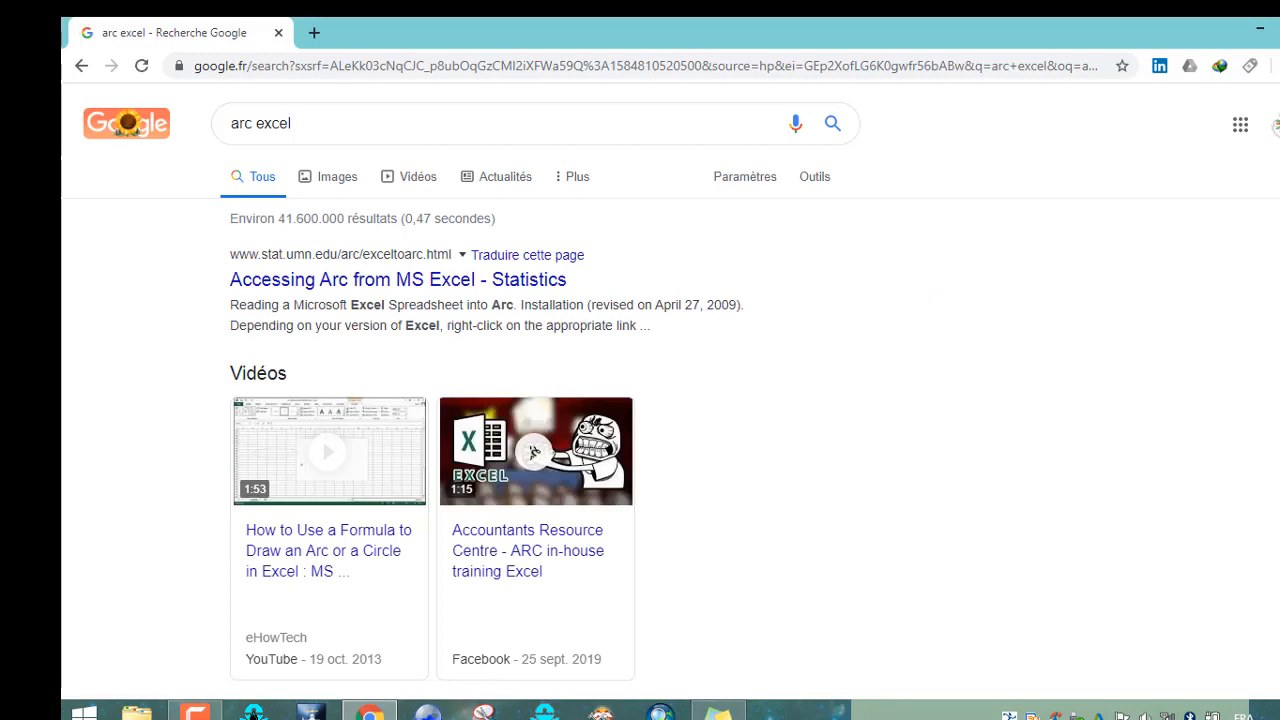
drag(1279, 216, 1279, 335)
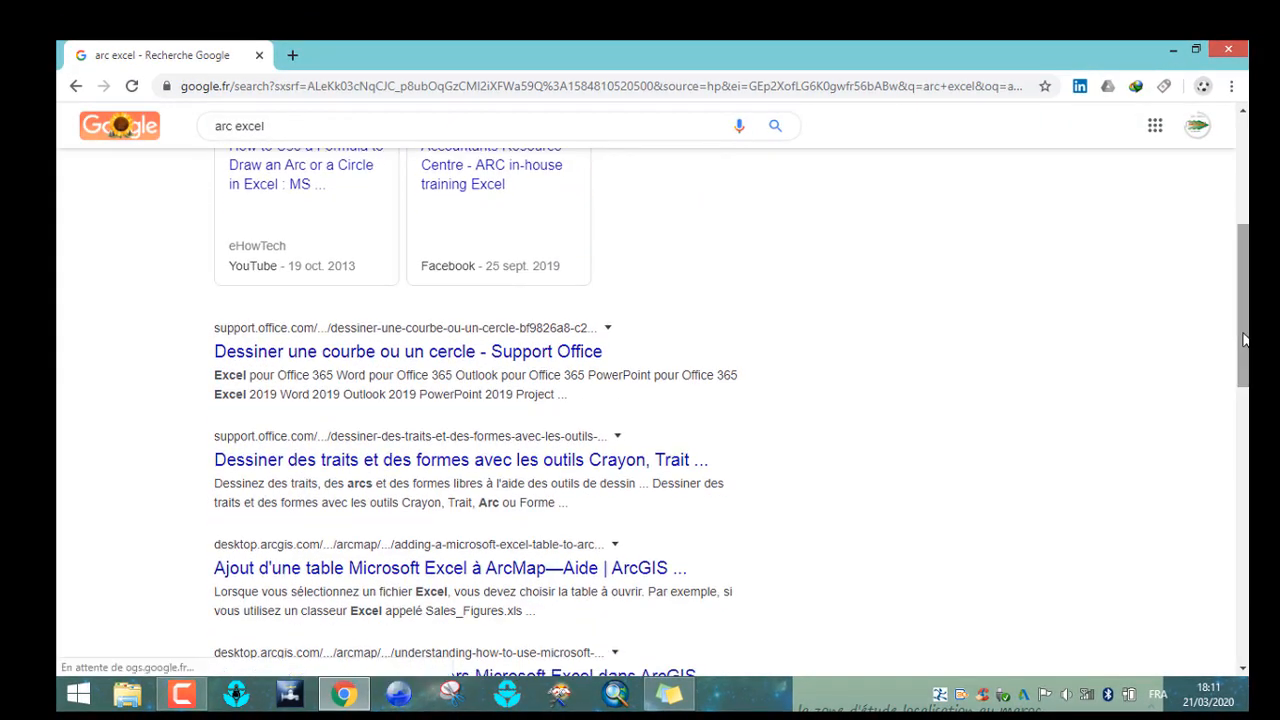
scroll(1245, 340, up, 5)
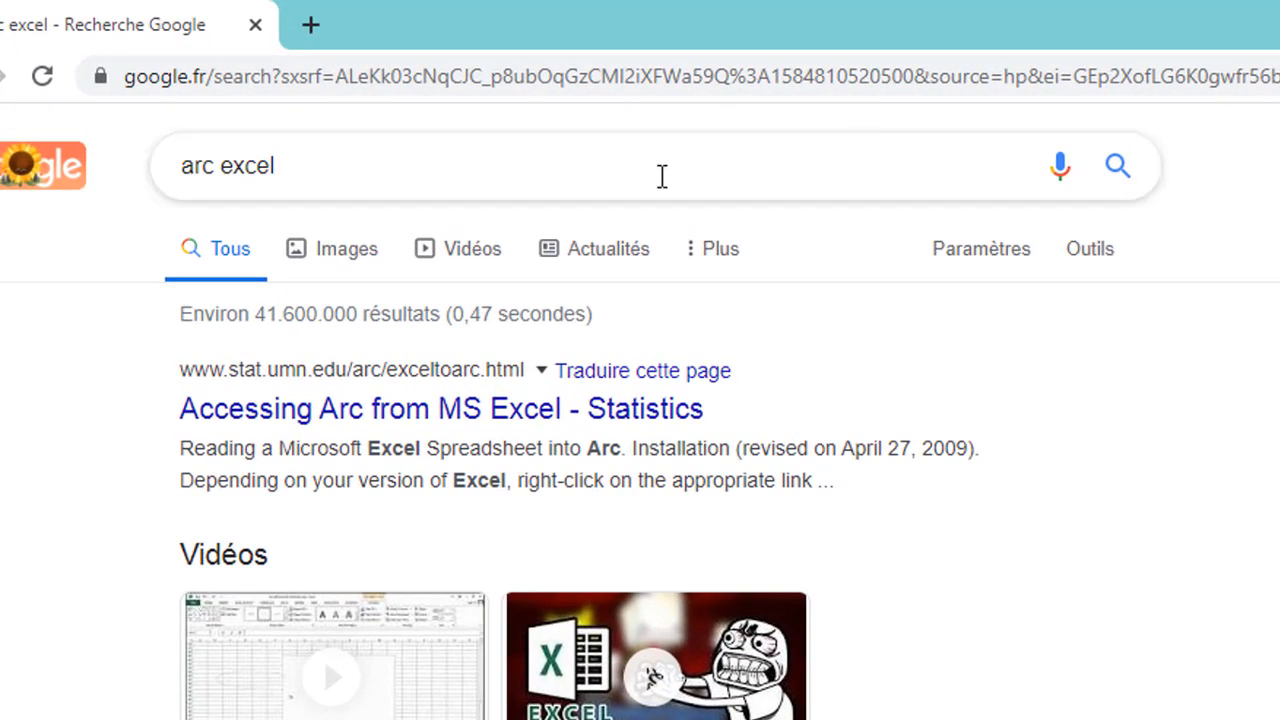
Refine the search to "arcexcel" and open the ArcExcel item page on arcgis.com.
click(662, 176)
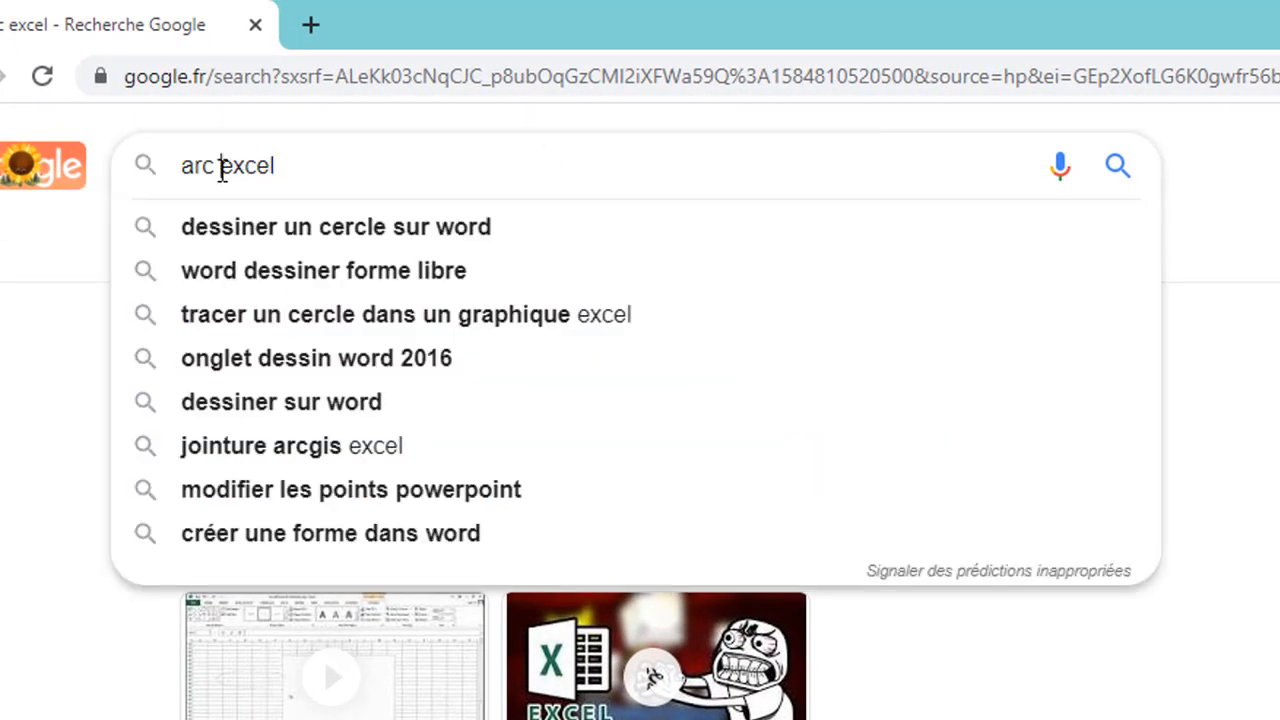
click(222, 166)
key(BackSpace)
key(Return)
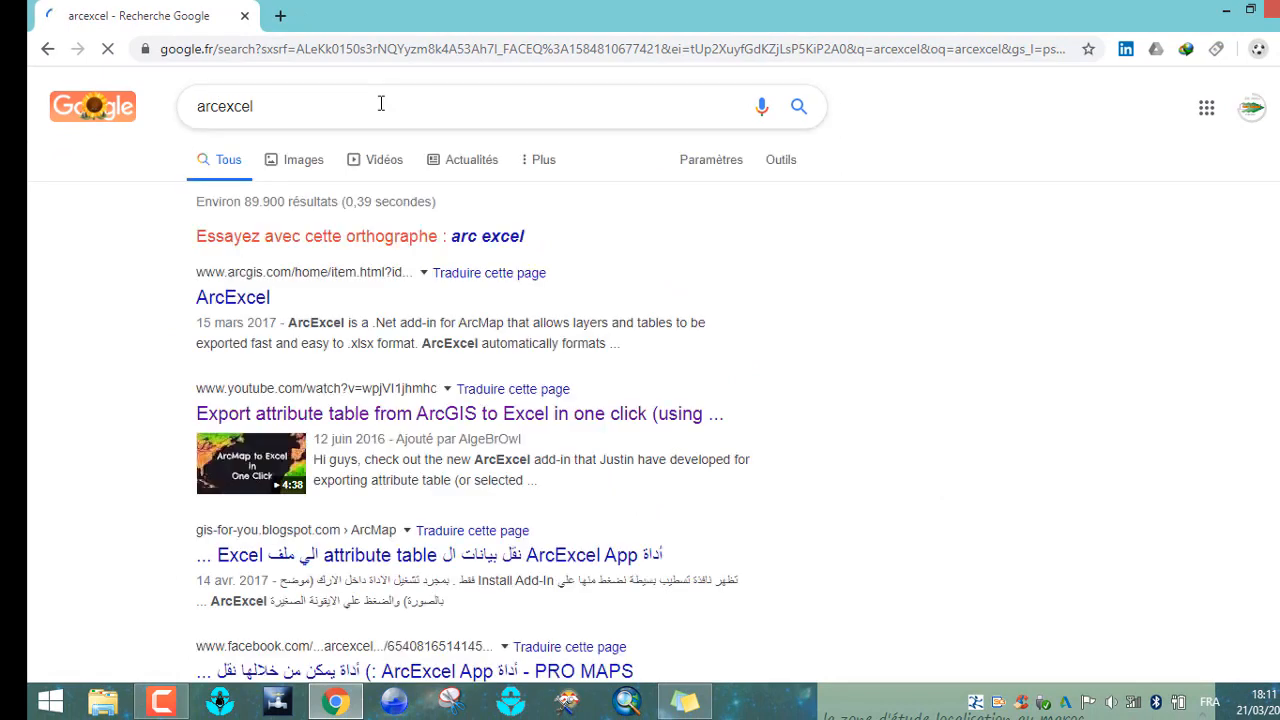
click(224, 310)
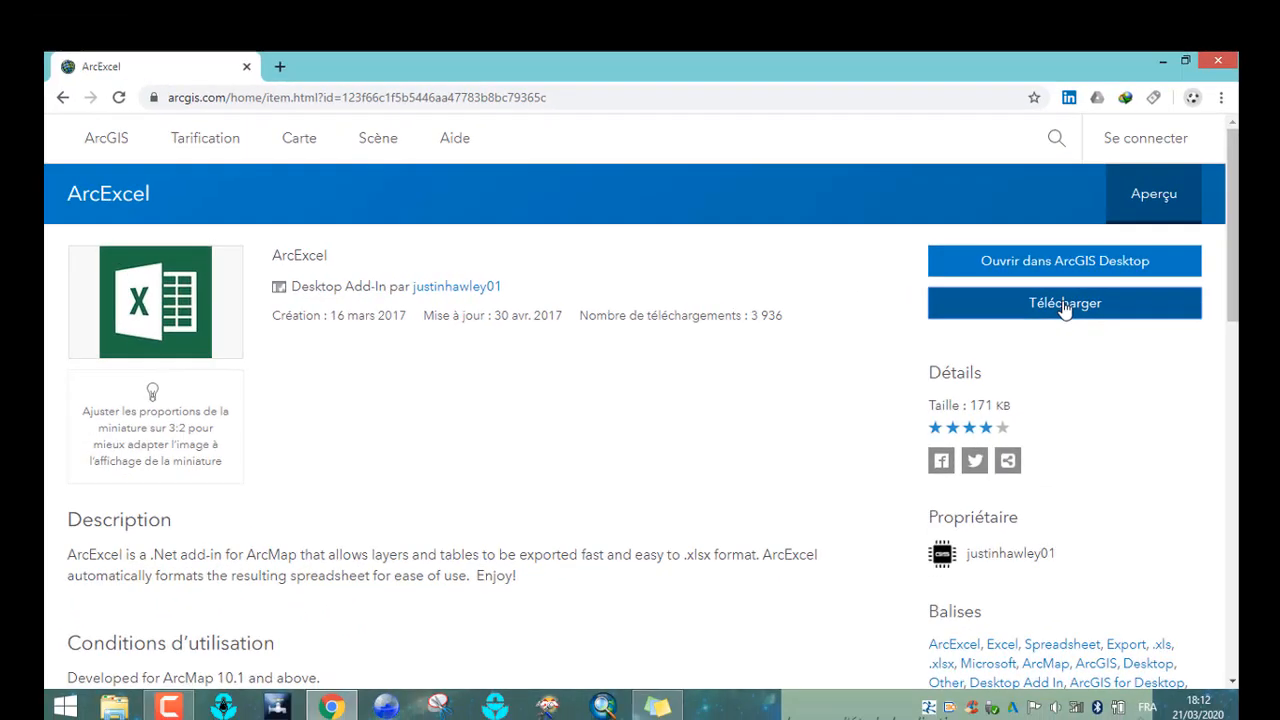
Download the ArcExcel add-in and save ArcExcel_ArcMap10.1.esriAddIn to the desktop (Bureau).
click(950, 322)
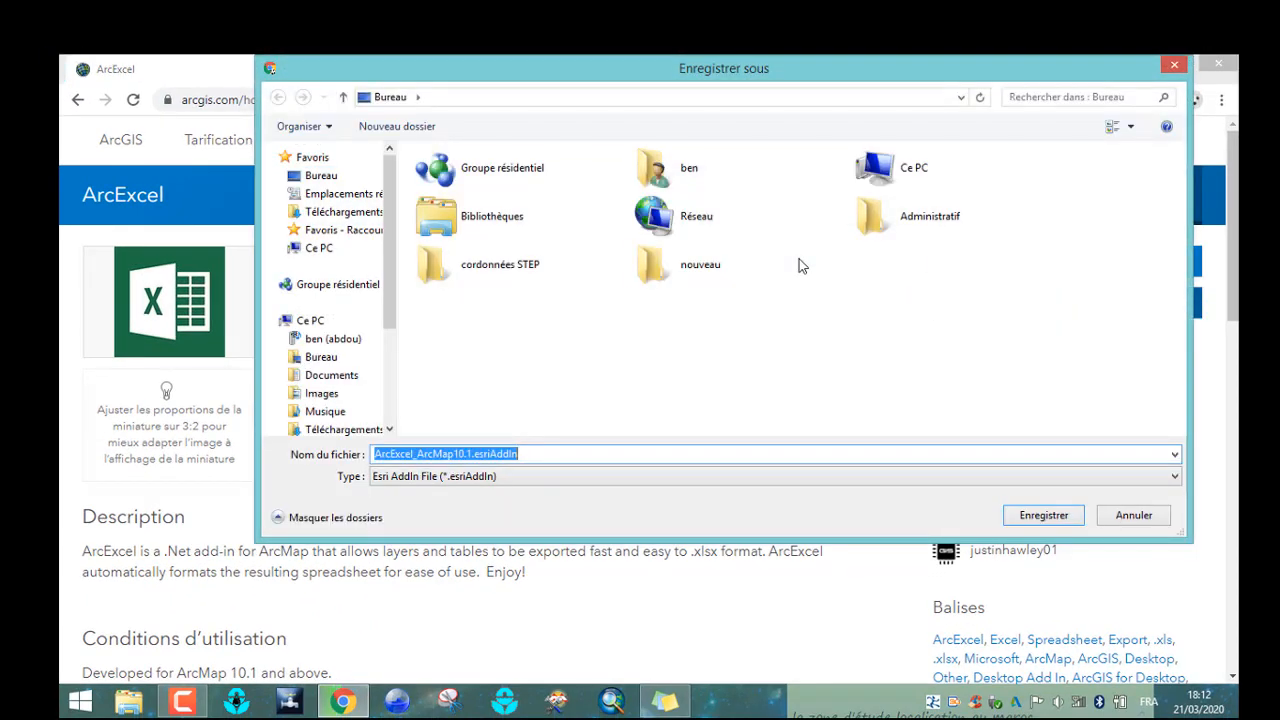
click(305, 176)
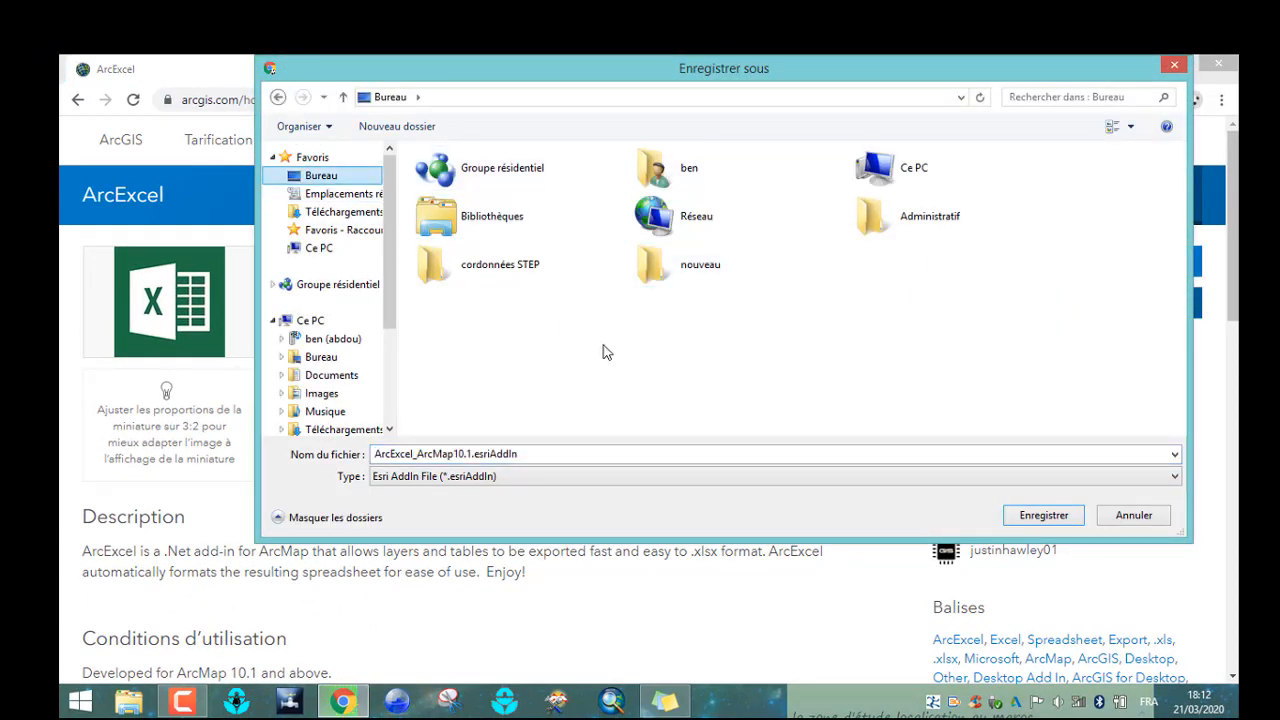
click(1040, 516)
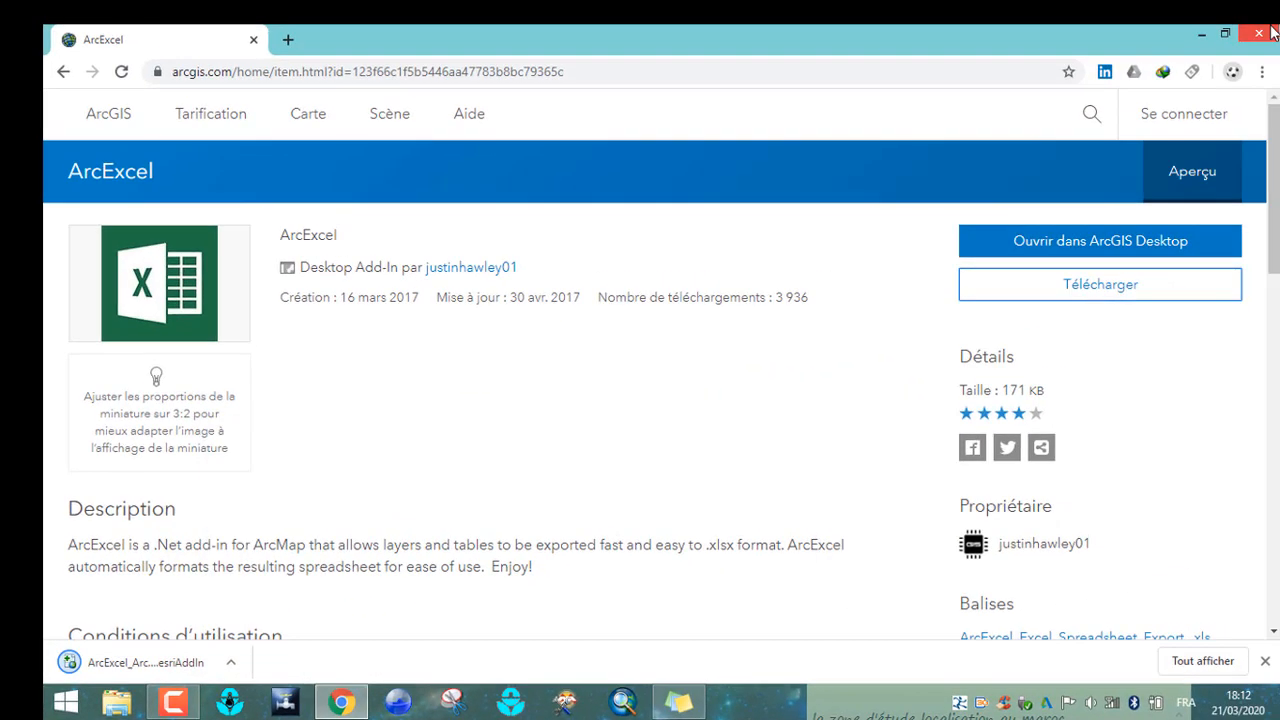
Go to the desktop and copy the downloaded ArcExcel_ArcMap10.1.esriAddIn file.
key(super+d)
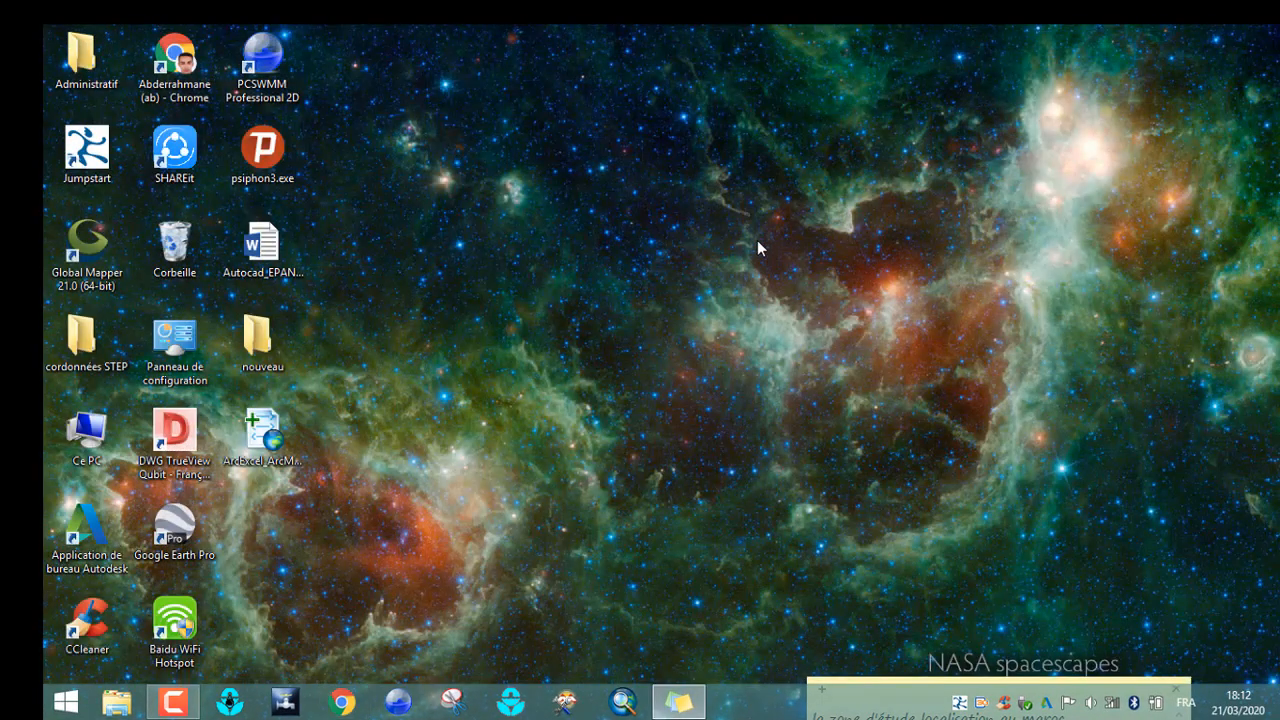
click(262, 435)
key(ctrl+c)
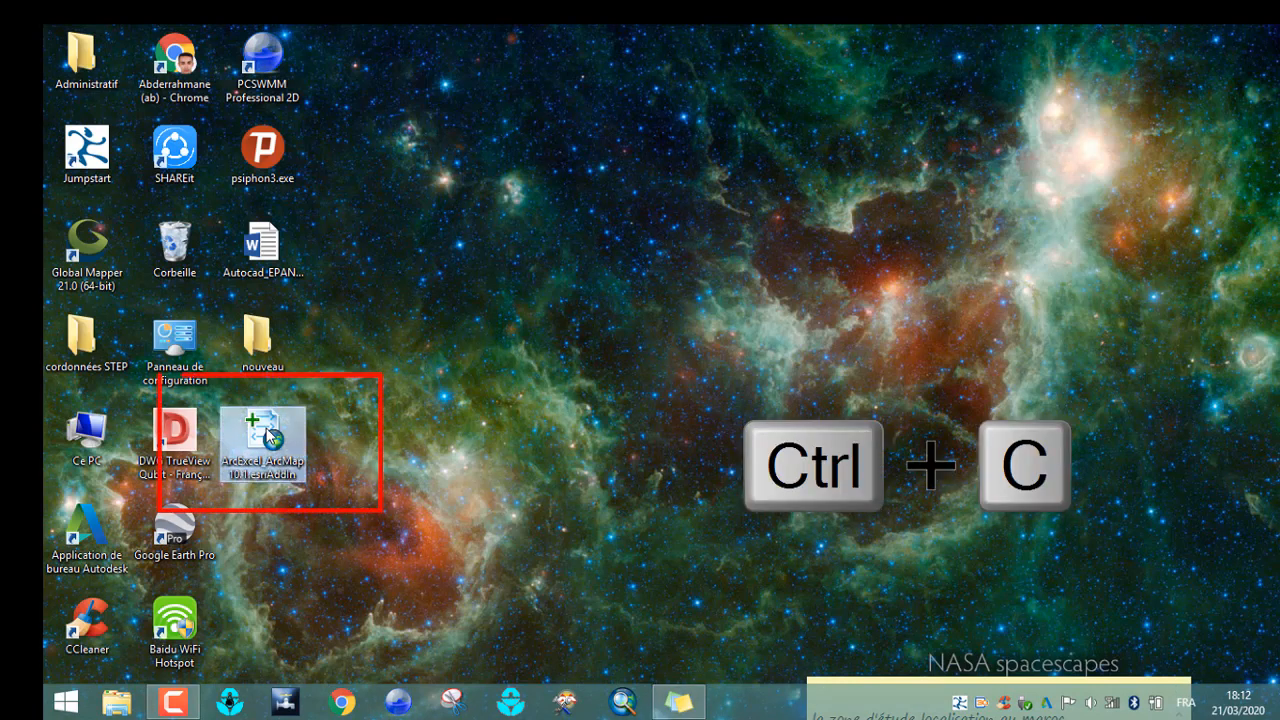
right_click(265, 432)
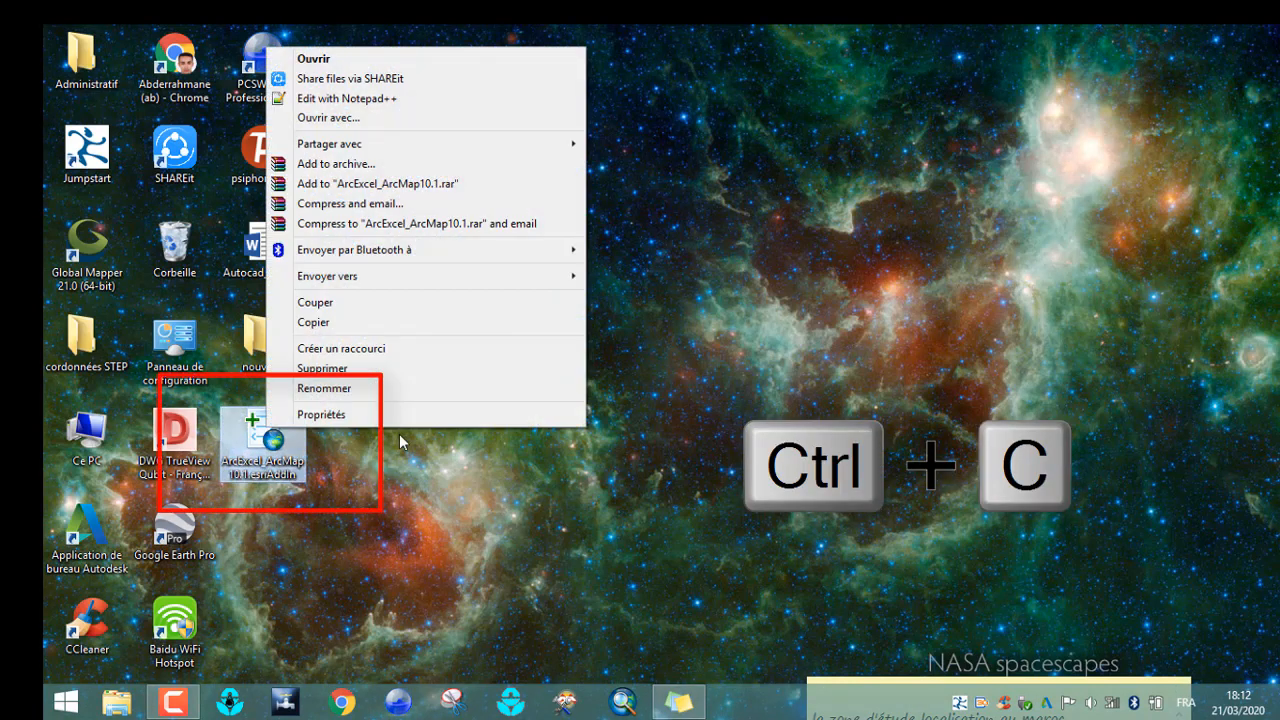
click(368, 322)
Browse in File Explorer to the ArcGIS folder under Program Files (x86) on Disque local (C:), with the window maximized.
click(100, 429)
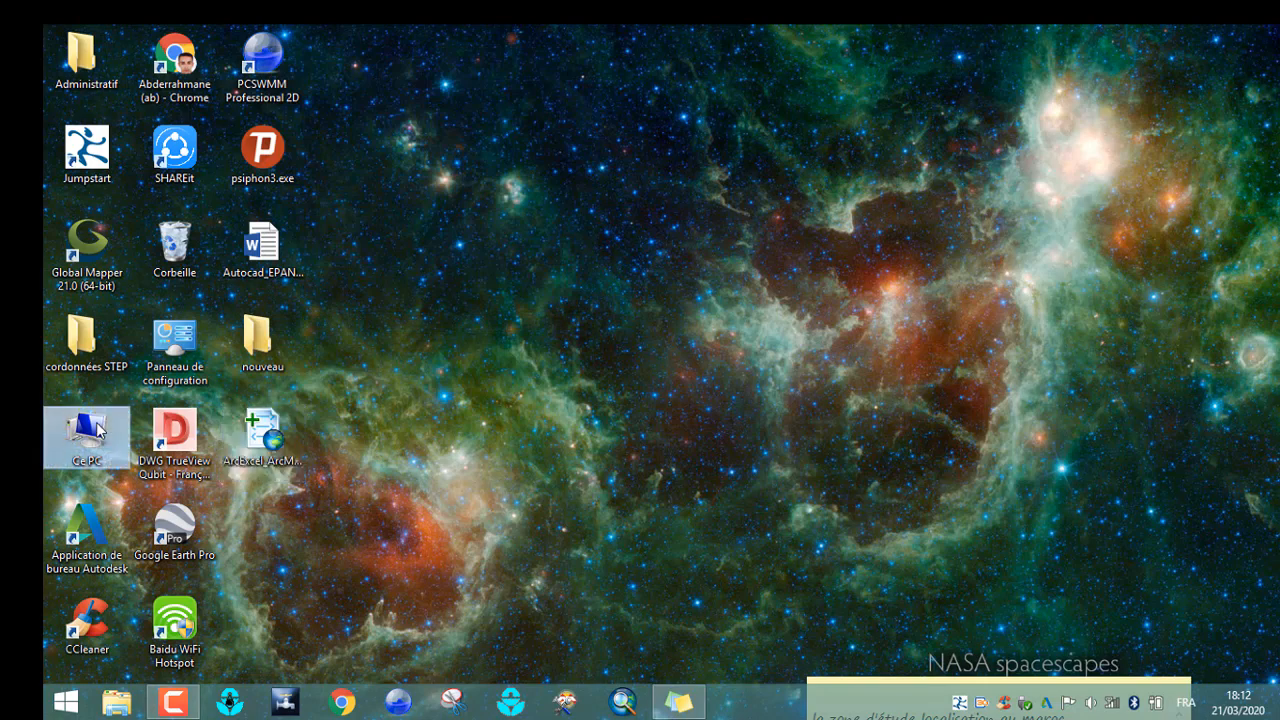
double_click(97, 429)
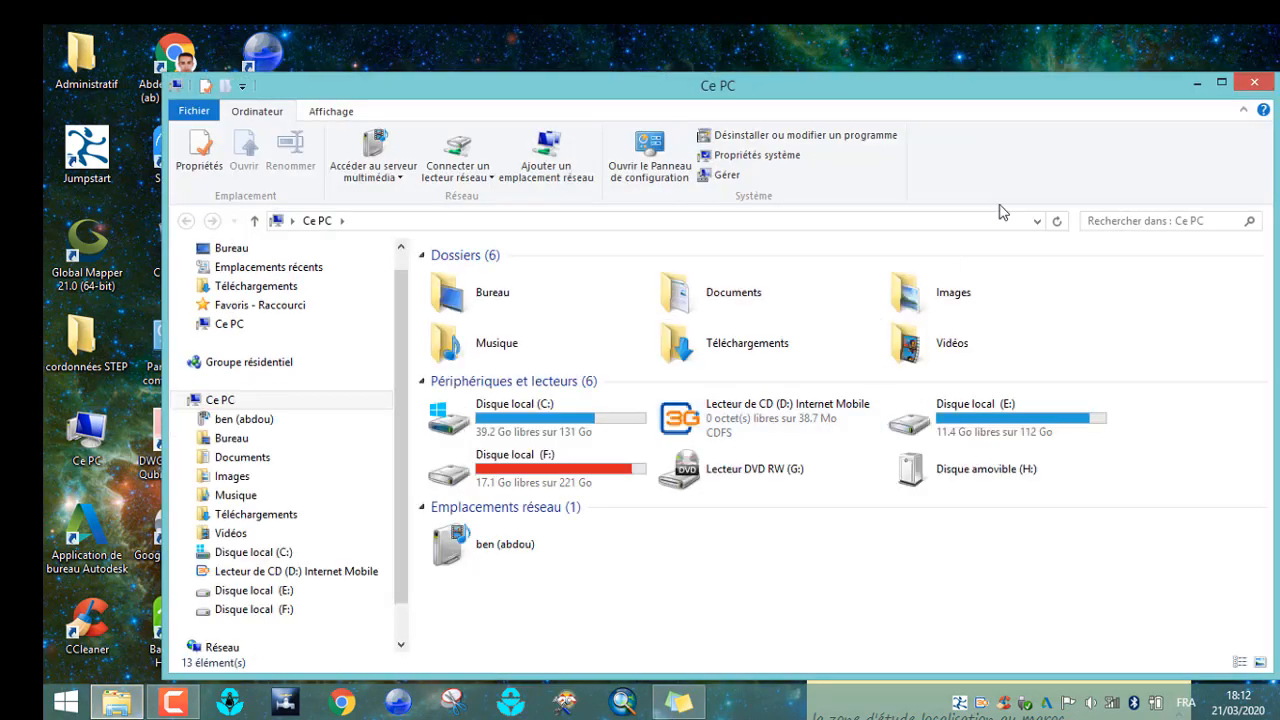
click(1224, 84)
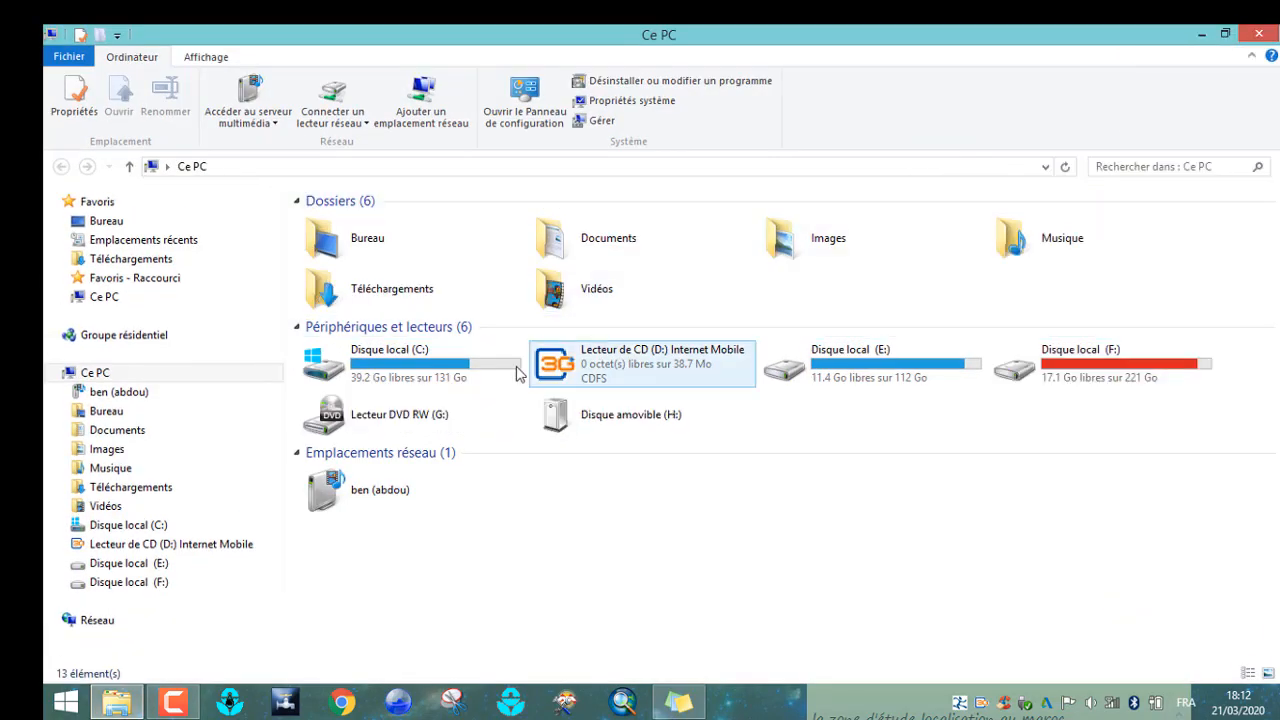
click(491, 376)
double_click(491, 376)
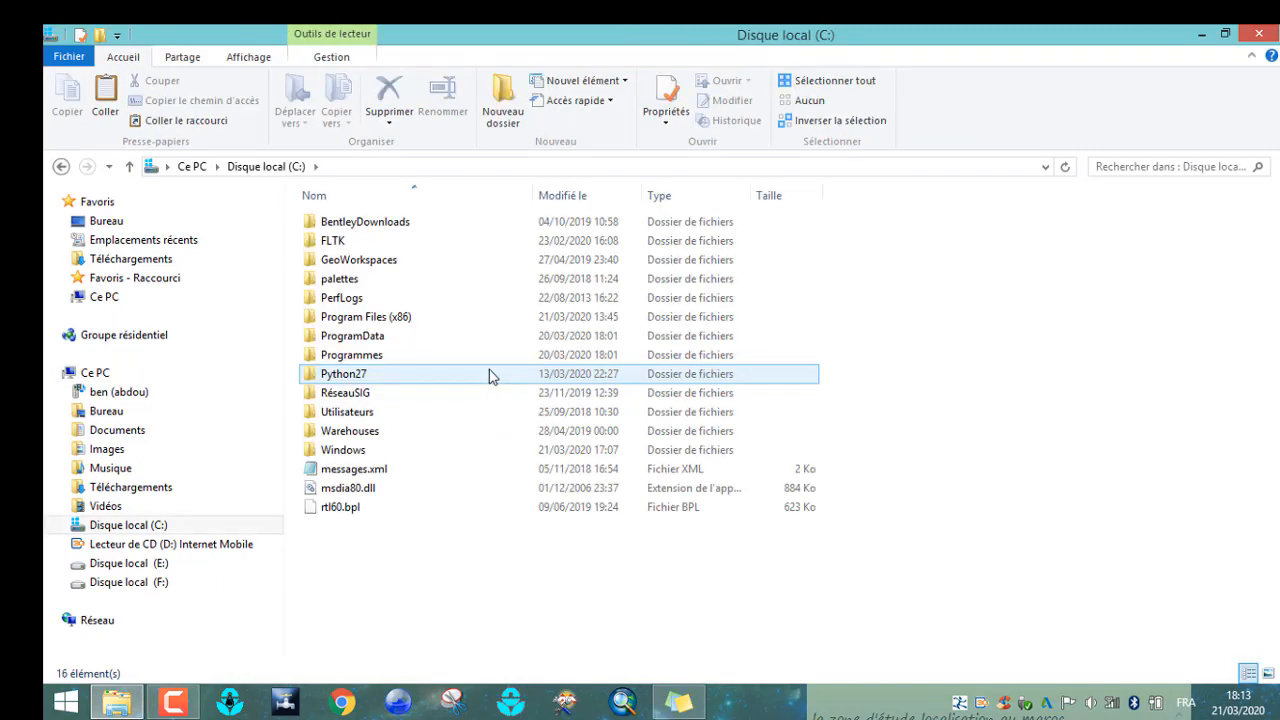
double_click(466, 316)
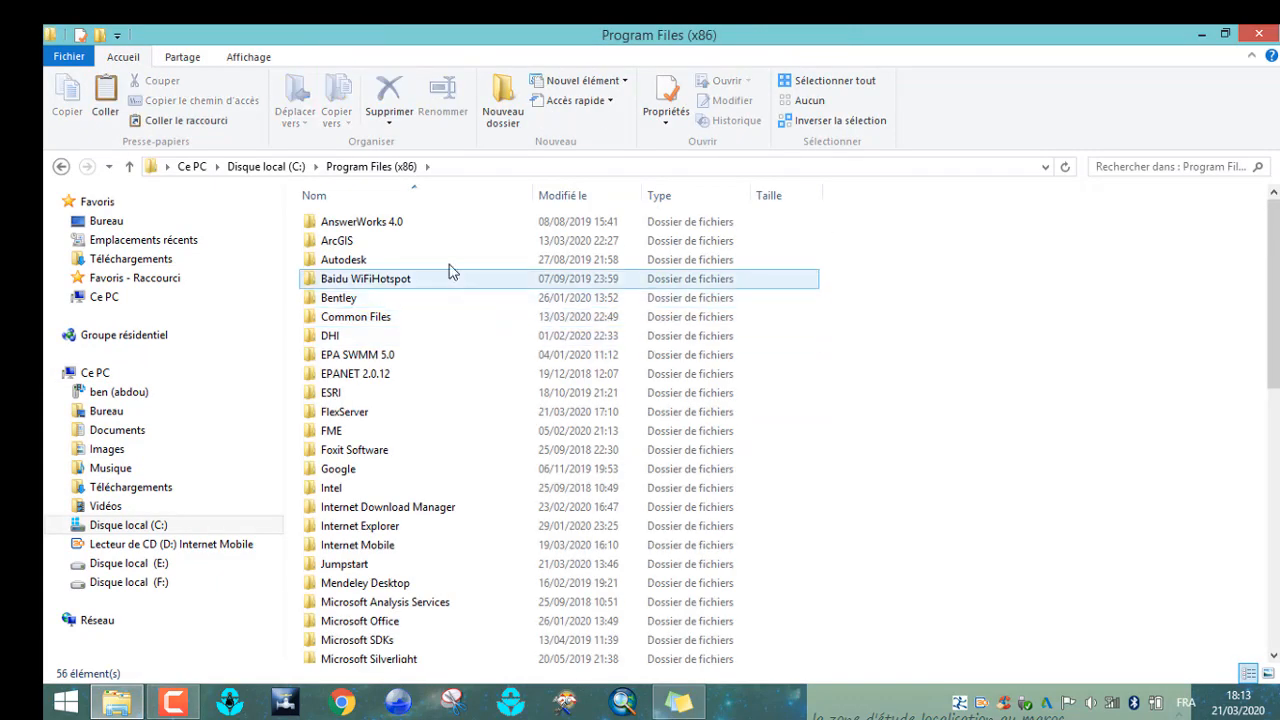
double_click(426, 241)
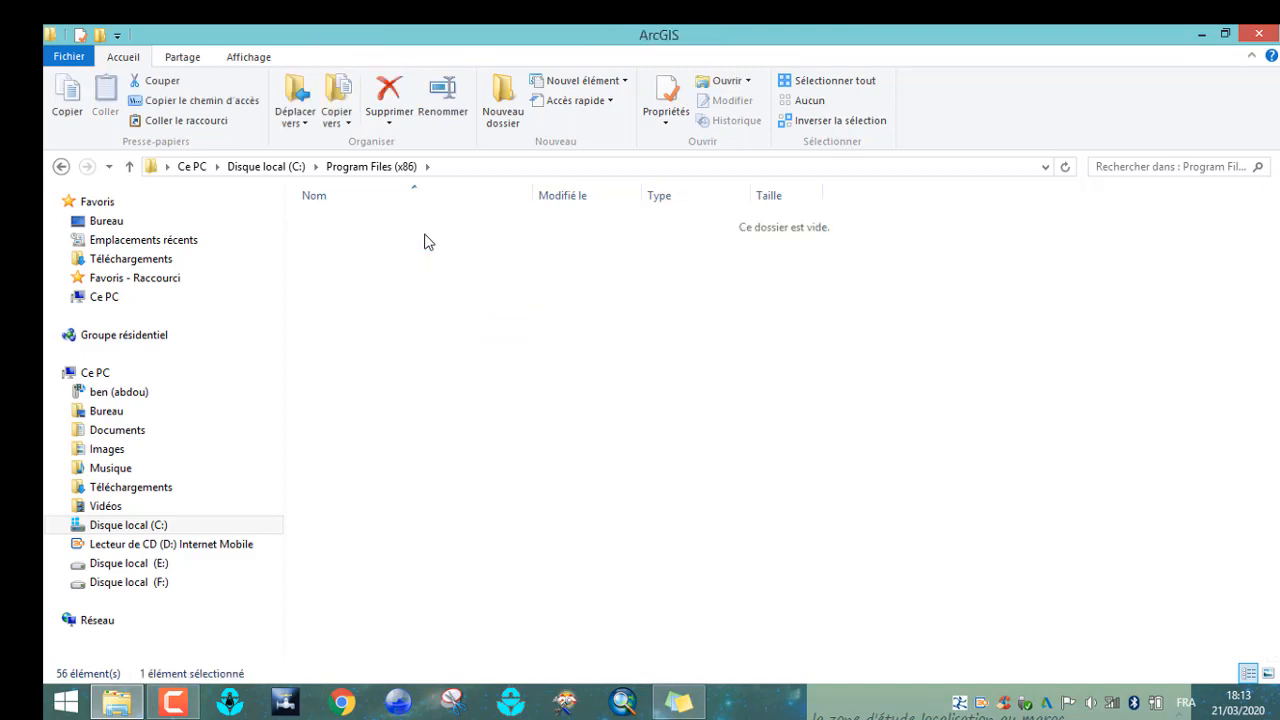
Paste the copied add-in file into the ArcGIS folder, granting administrator permission for the copy.
right_click(478, 288)
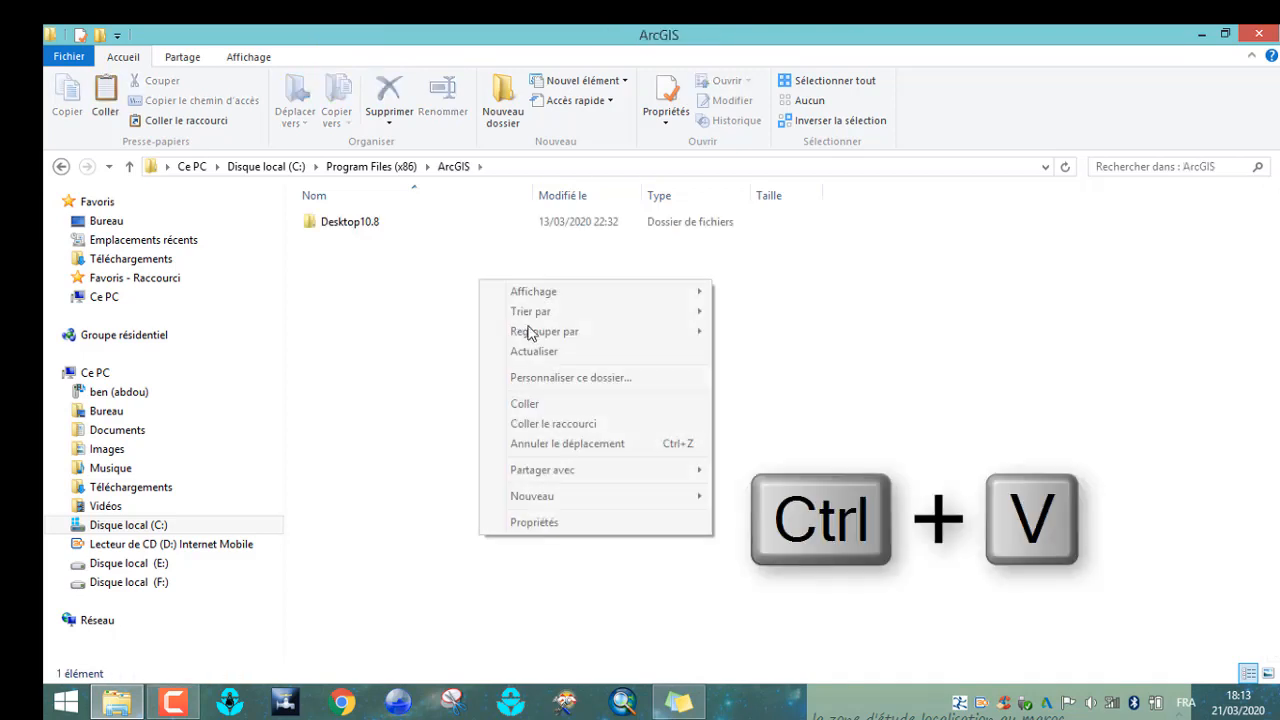
click(551, 408)
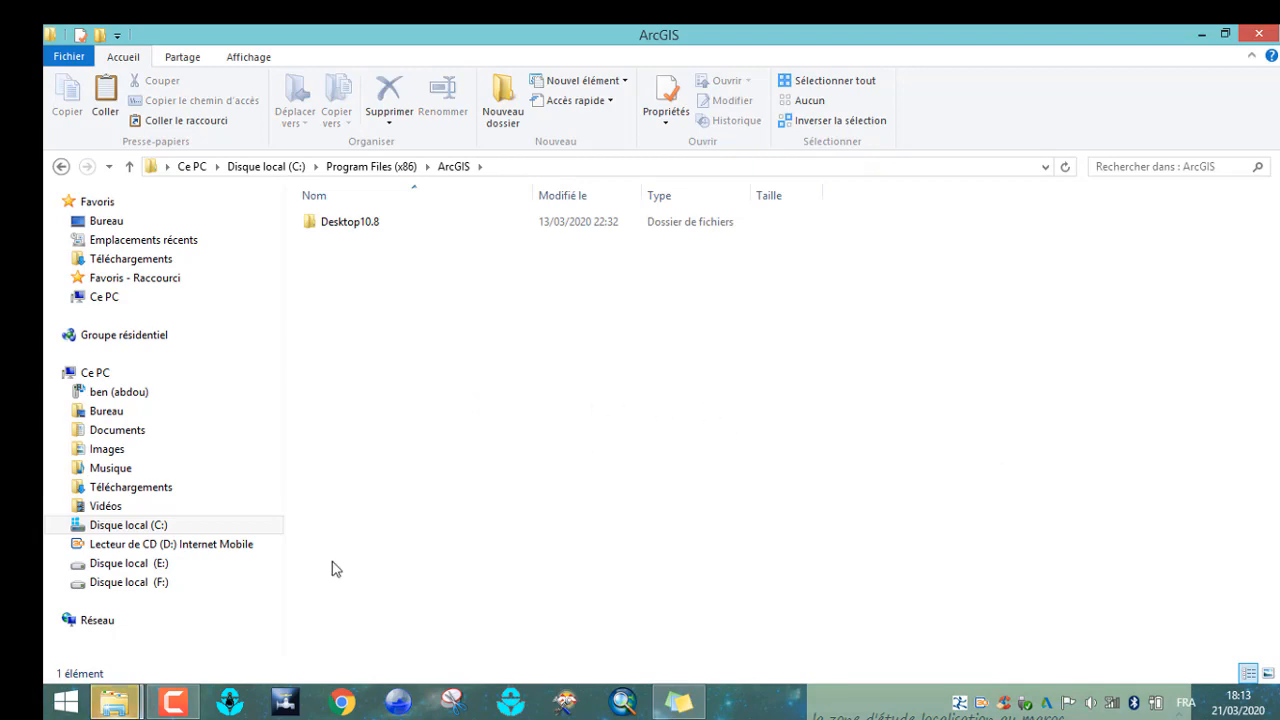
mouse_move(129, 700)
click(358, 615)
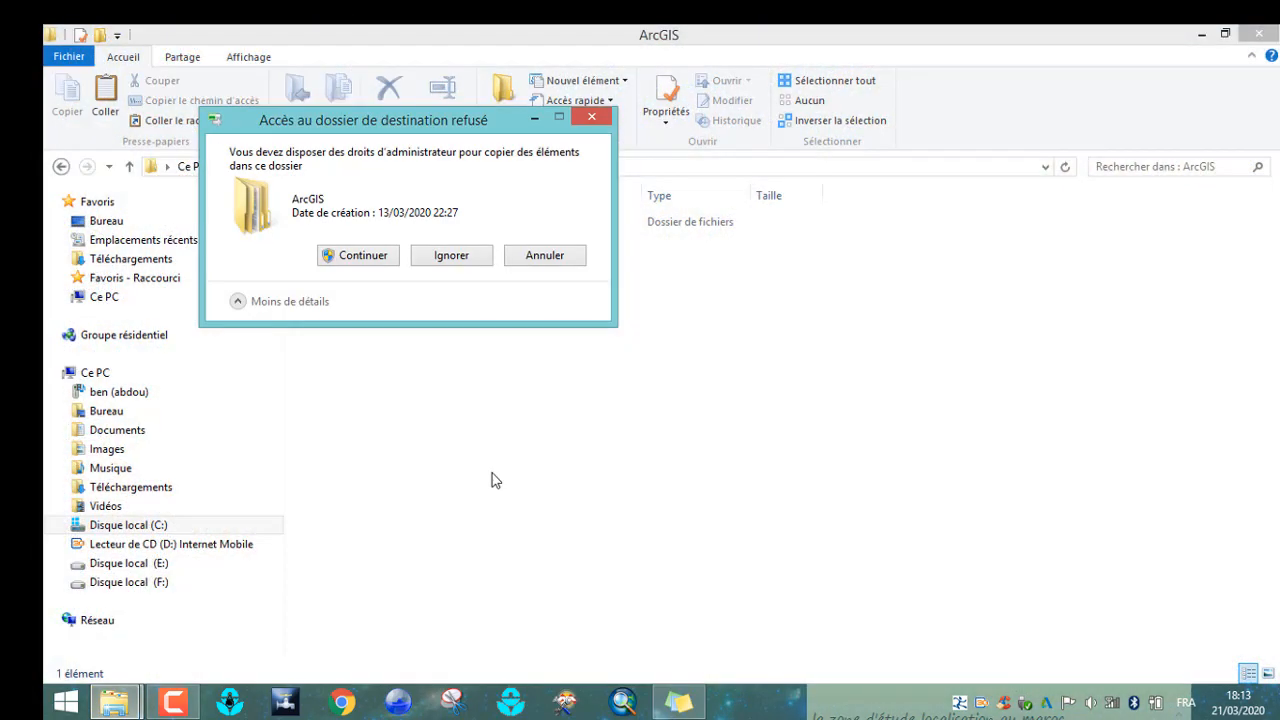
click(358, 255)
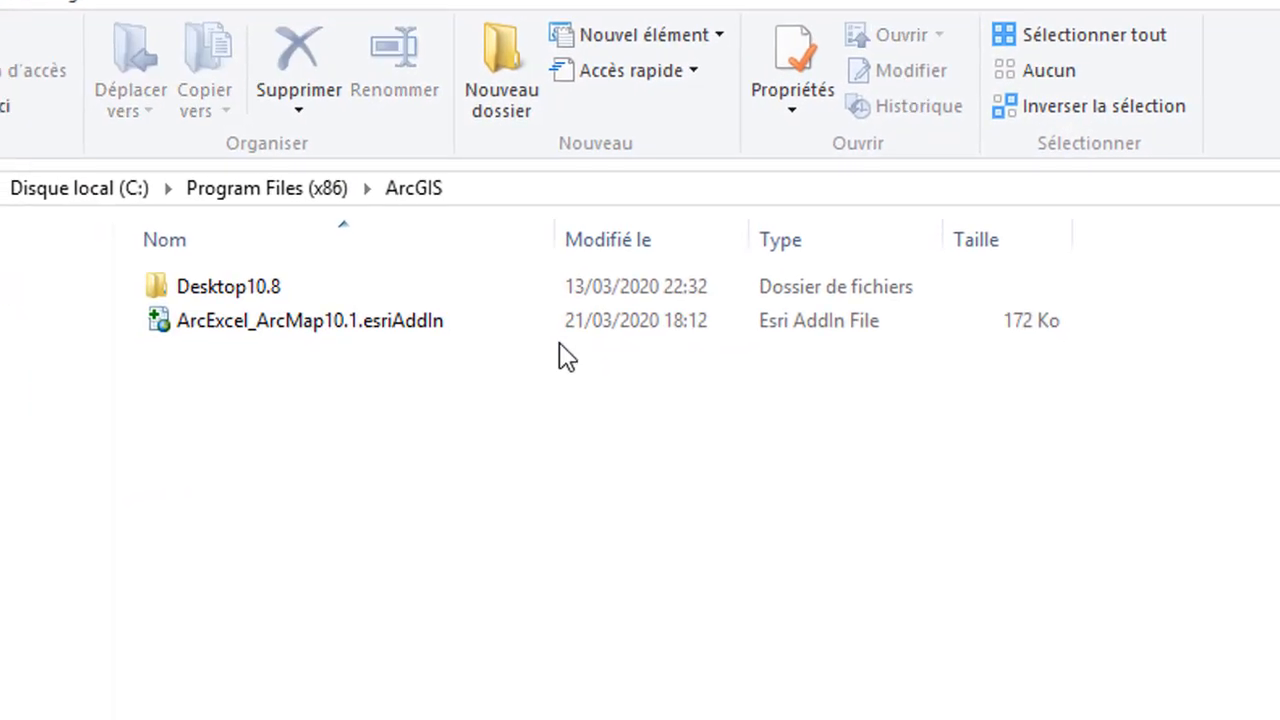
Install the ArcExcel add-in from the pasted ArcExcel_ArcMap10.1.esriAddIn file, and close the folder window.
click(523, 332)
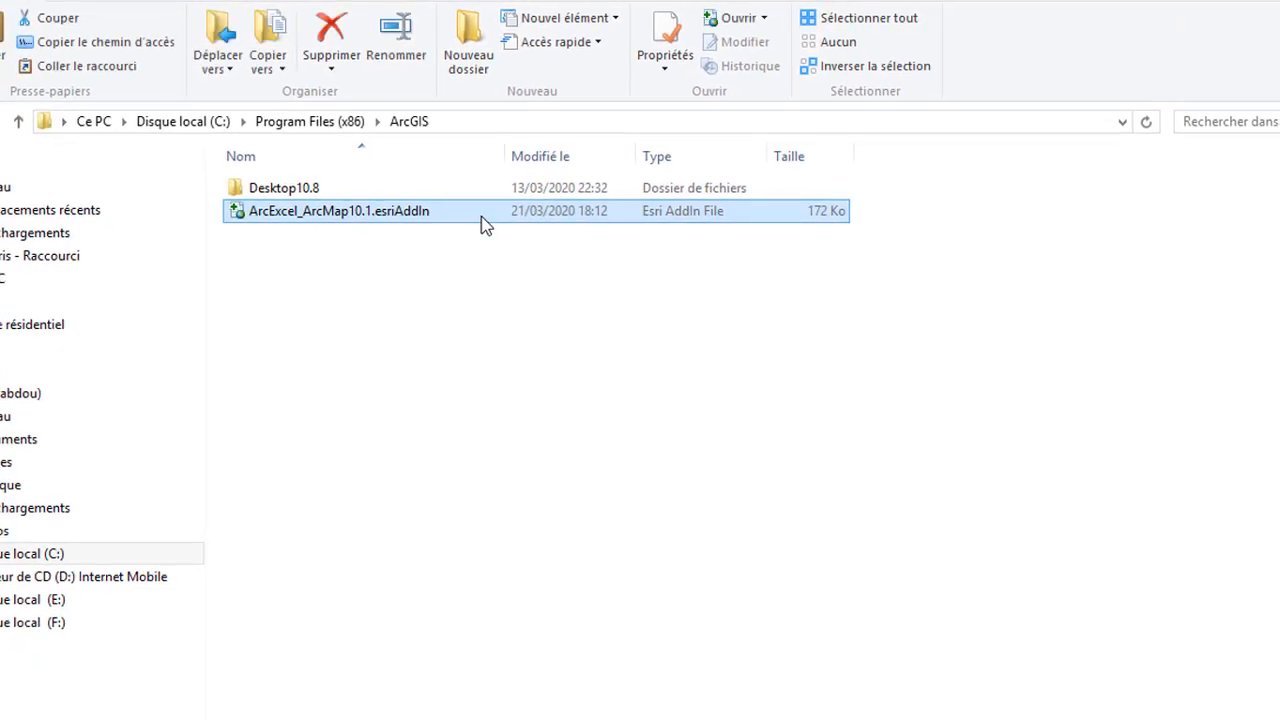
double_click(484, 224)
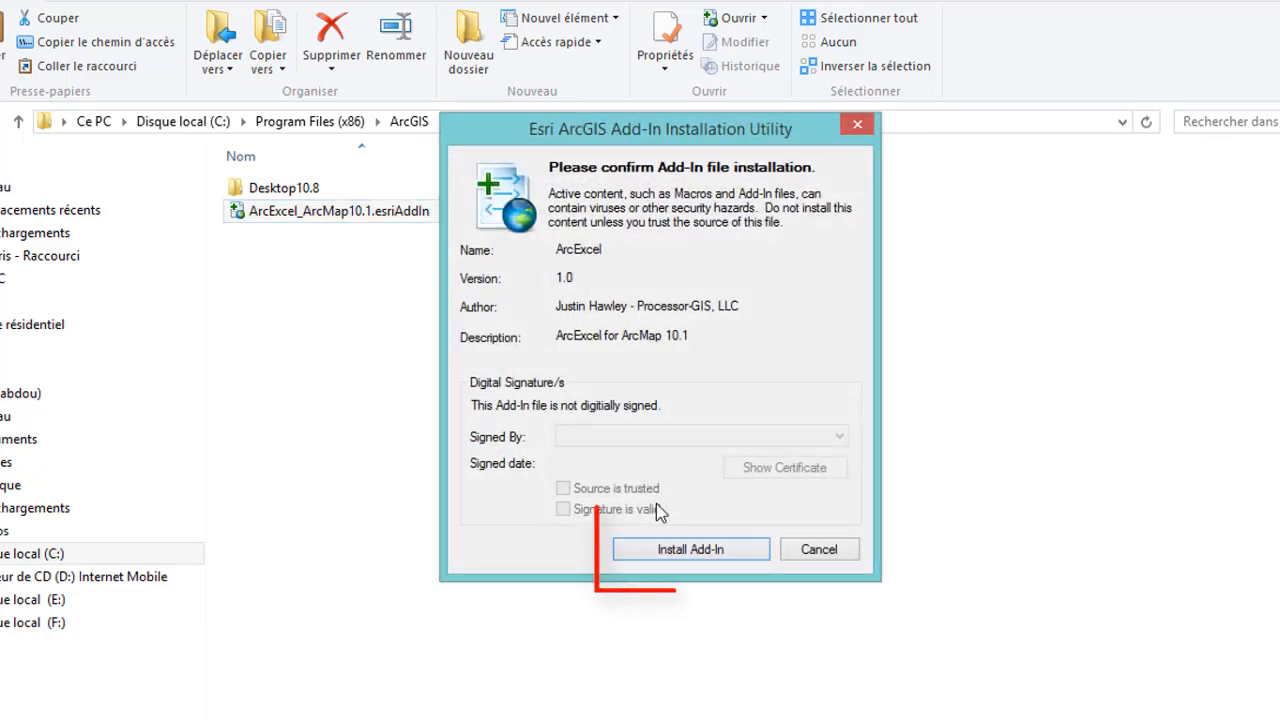
click(731, 546)
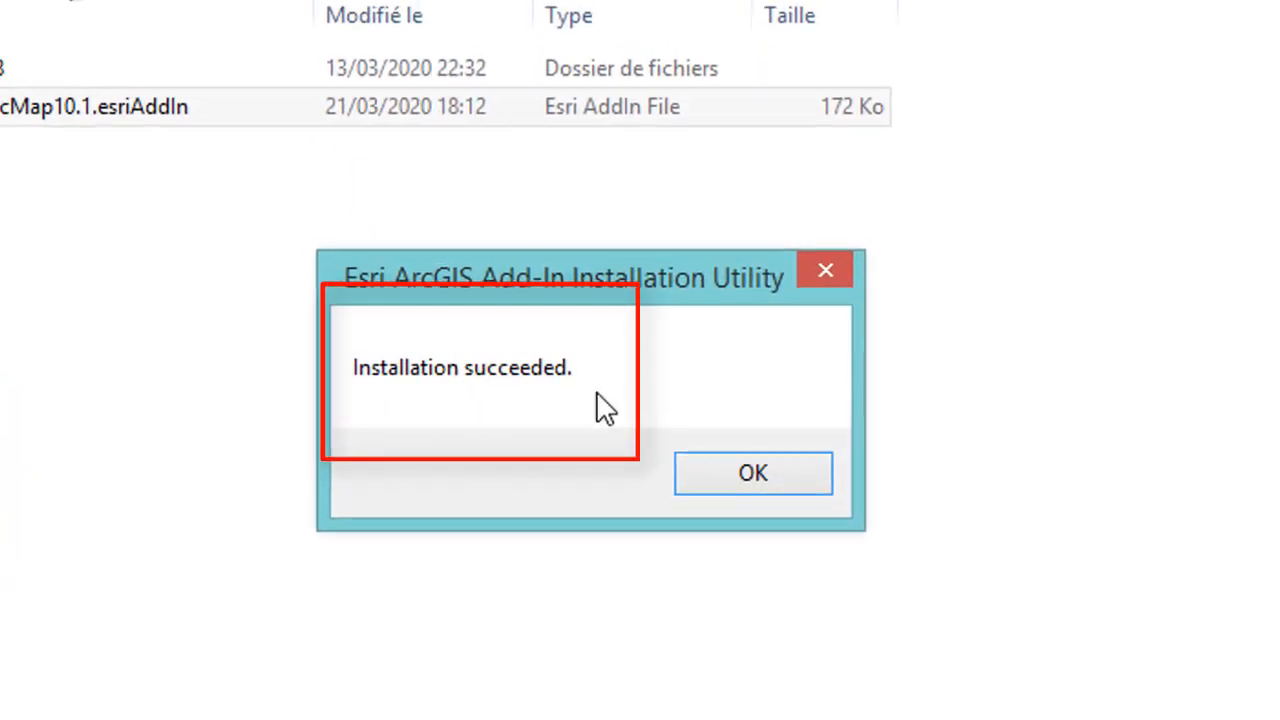
click(753, 473)
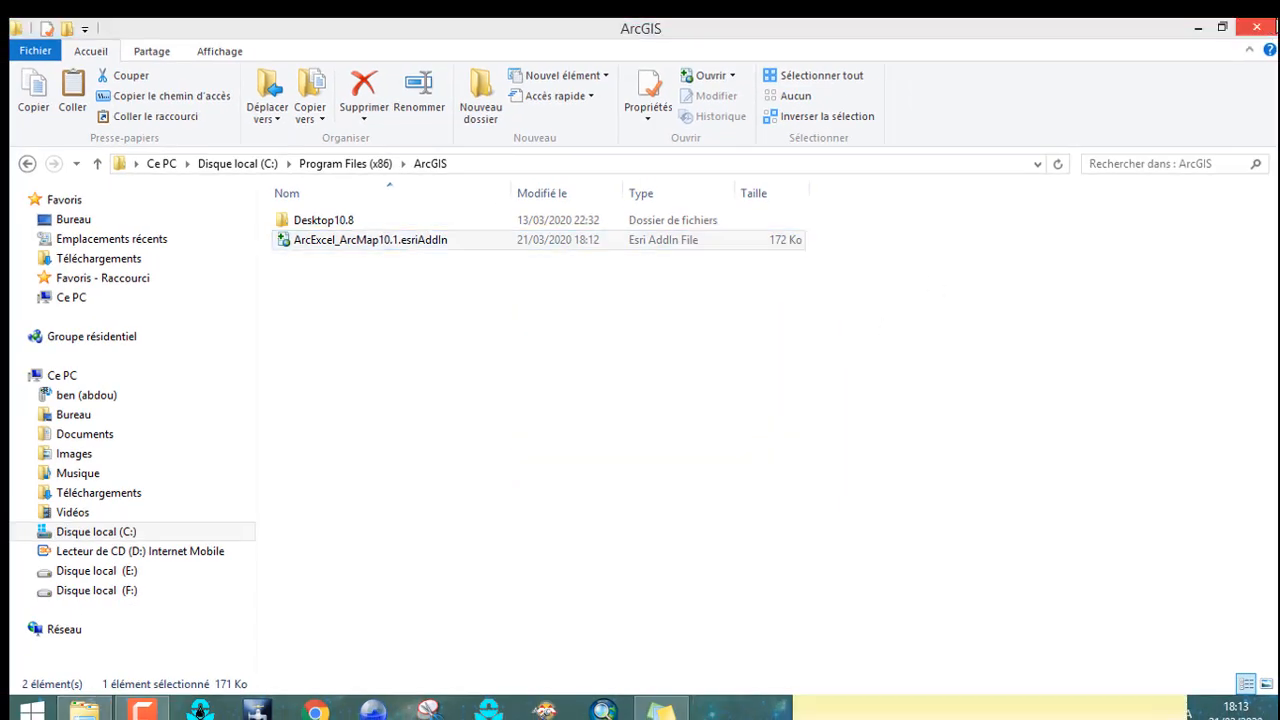
click(1262, 27)
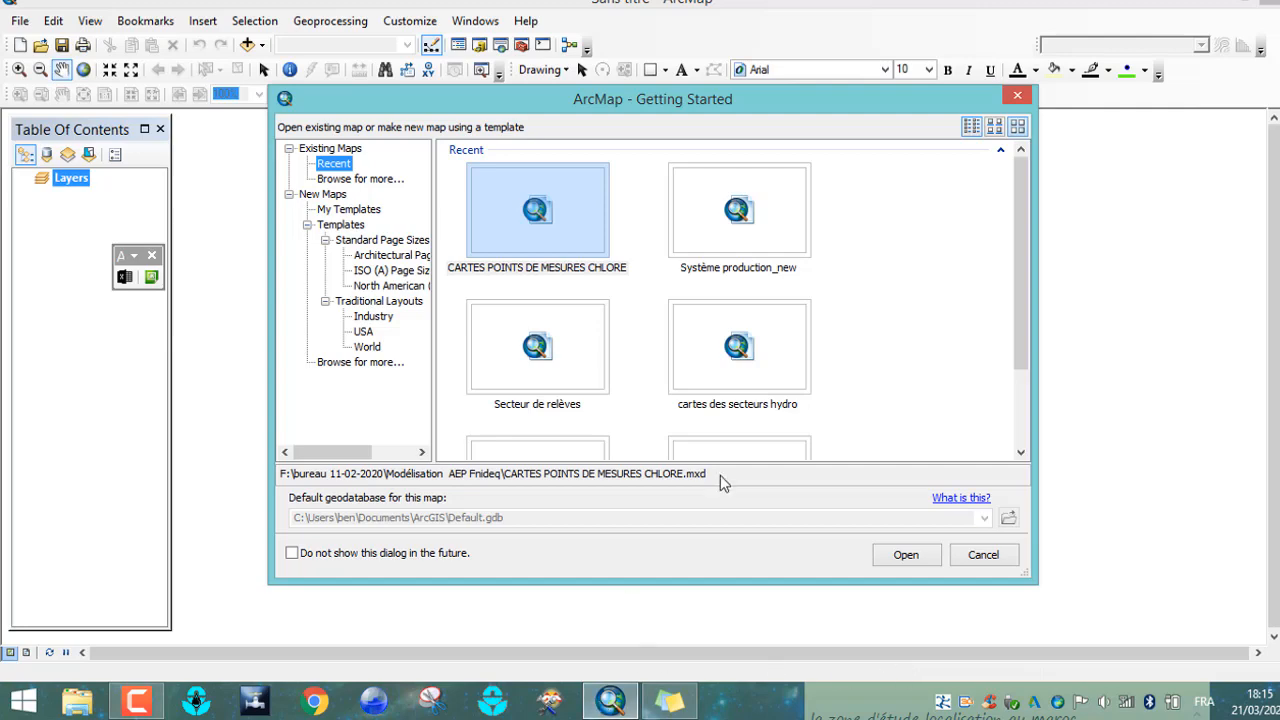
In ArcMap, dismiss the Getting Started dialog and move the floating ArcExcel toolbar onto the empty map area.
click(1017, 96)
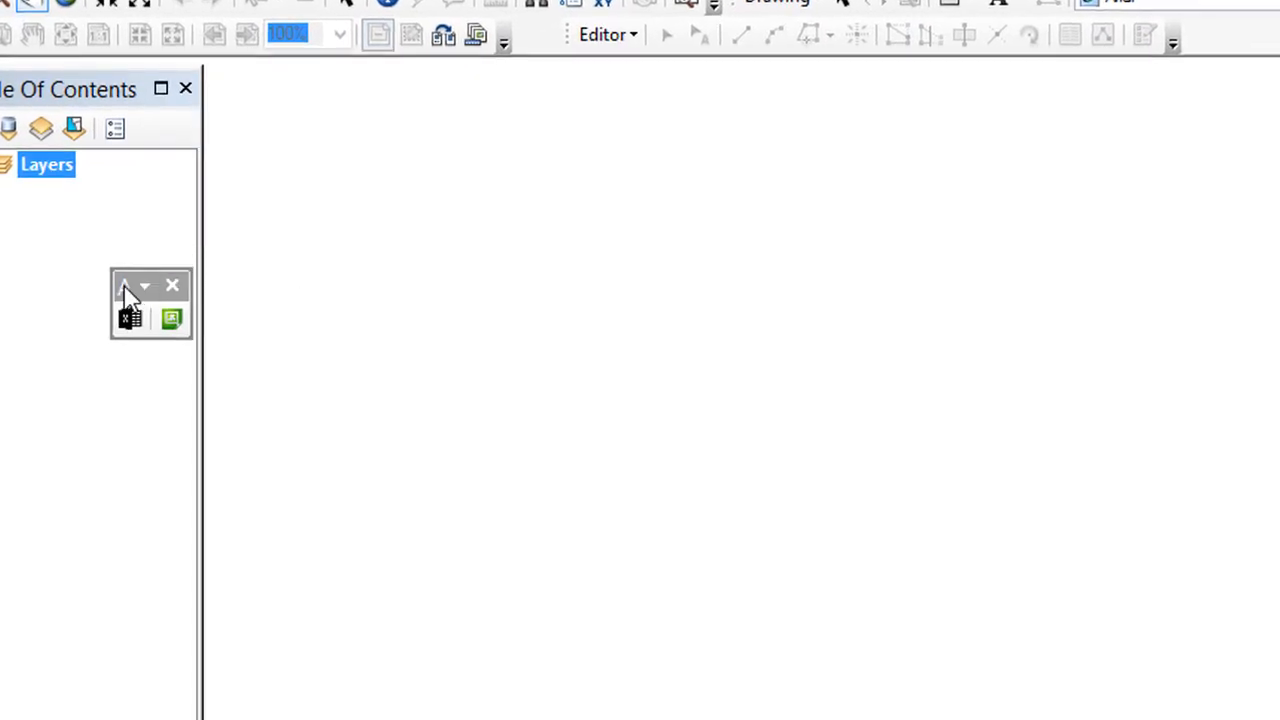
drag(121, 285, 765, 258)
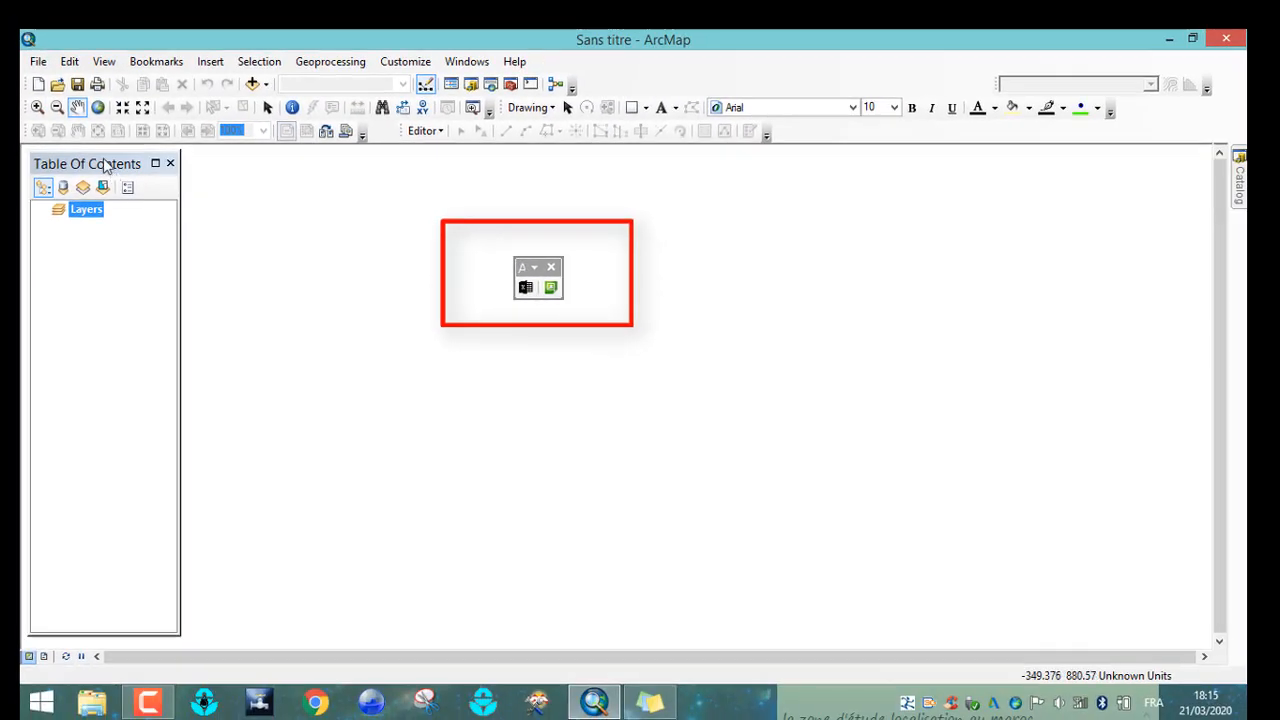
Add the continent.shp shapefile to the map as a layer.
click(266, 86)
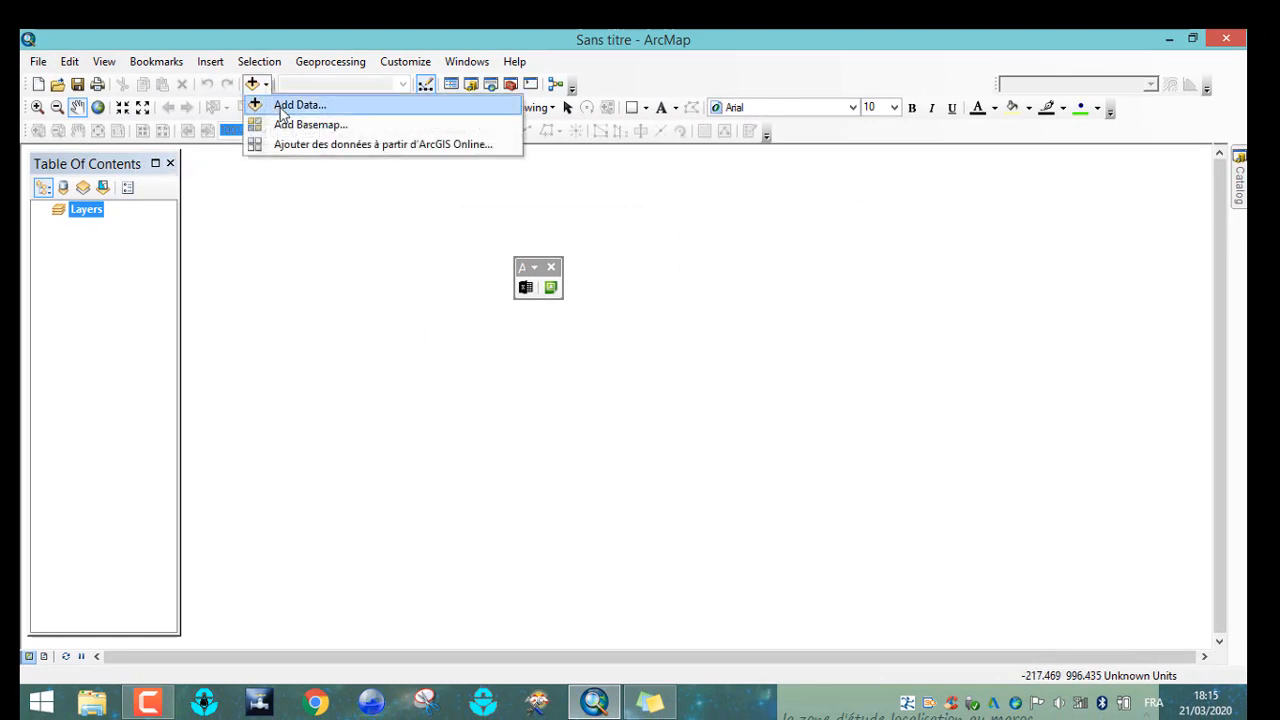
click(285, 103)
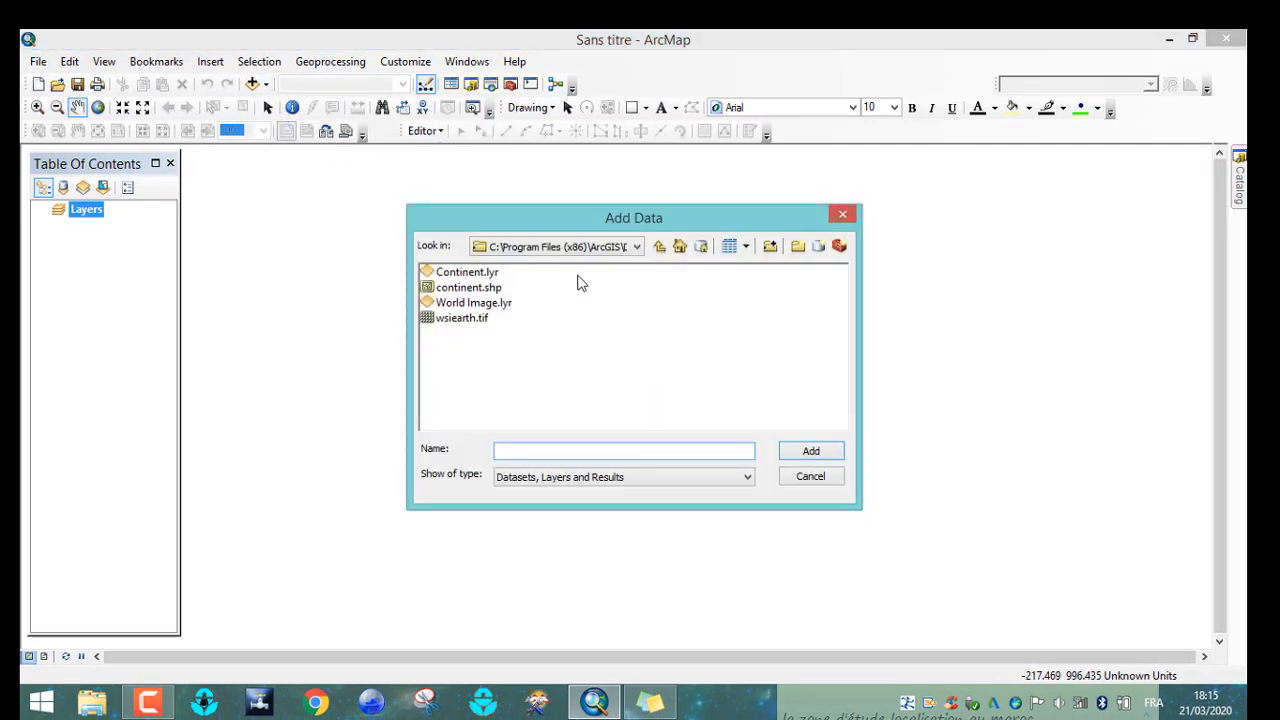
double_click(484, 292)
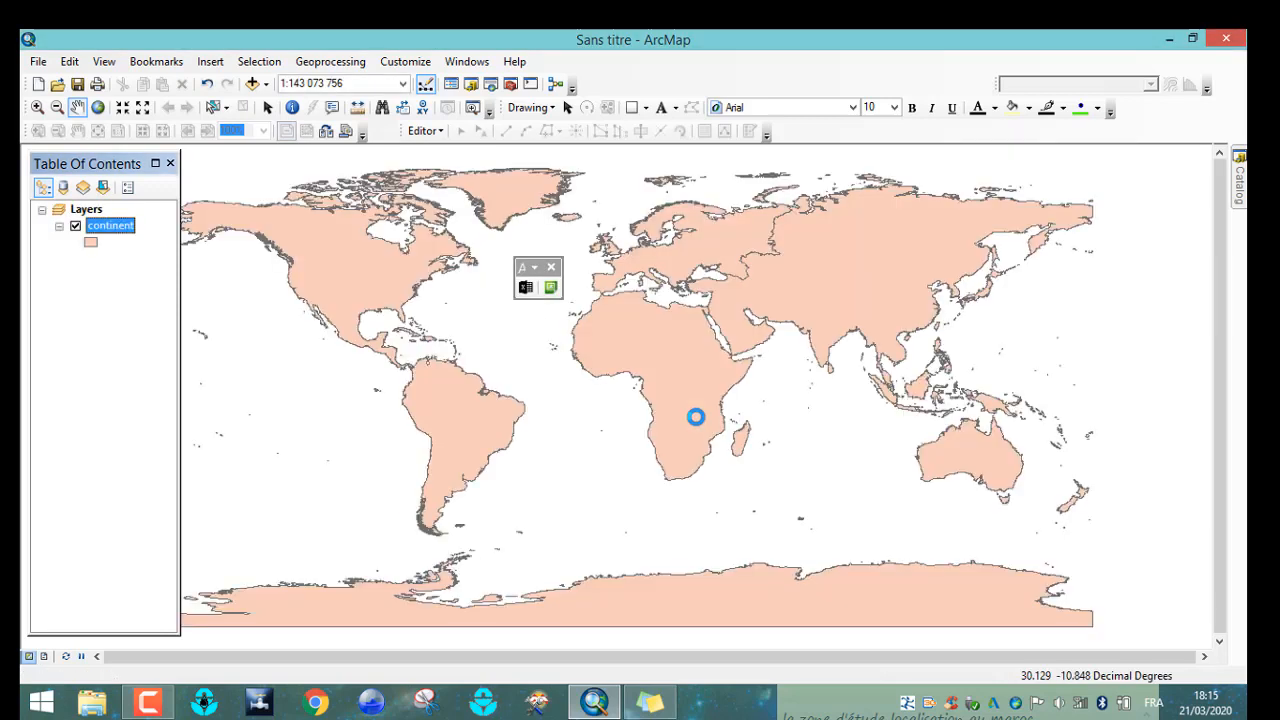
Open the attribute table of the continent layer and reposition its window over the map.
right_click(118, 228)
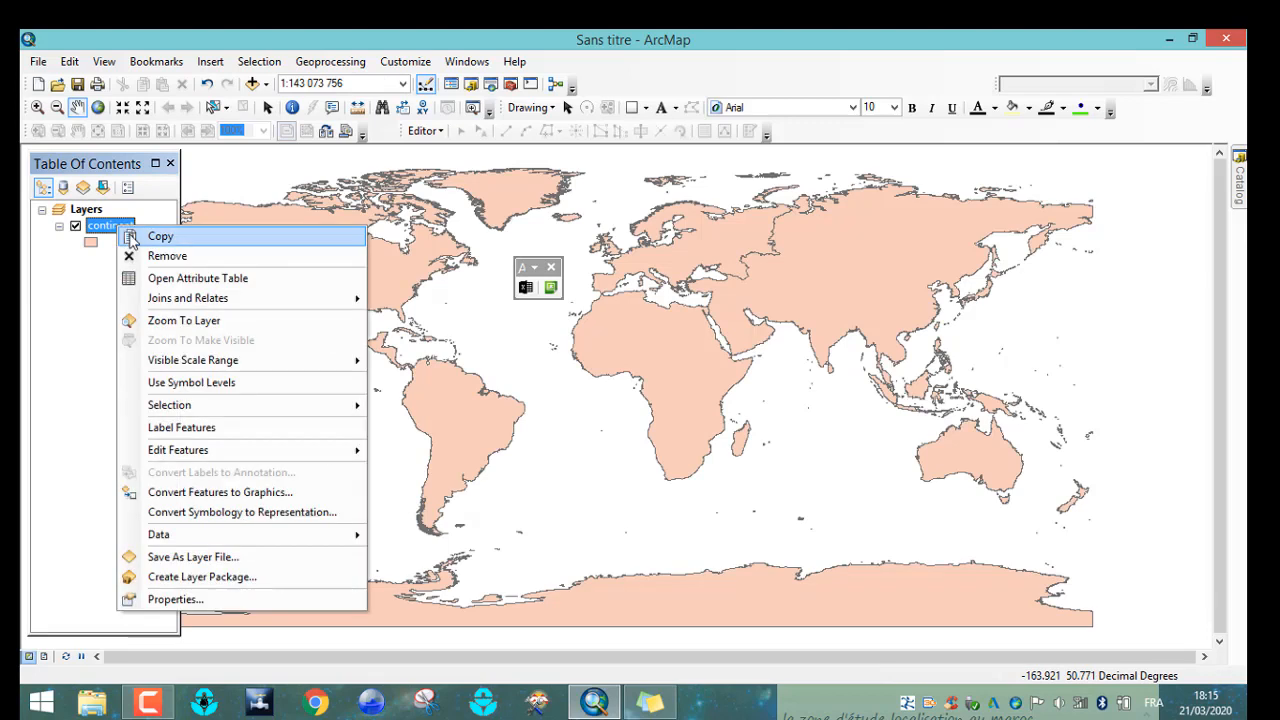
click(175, 277)
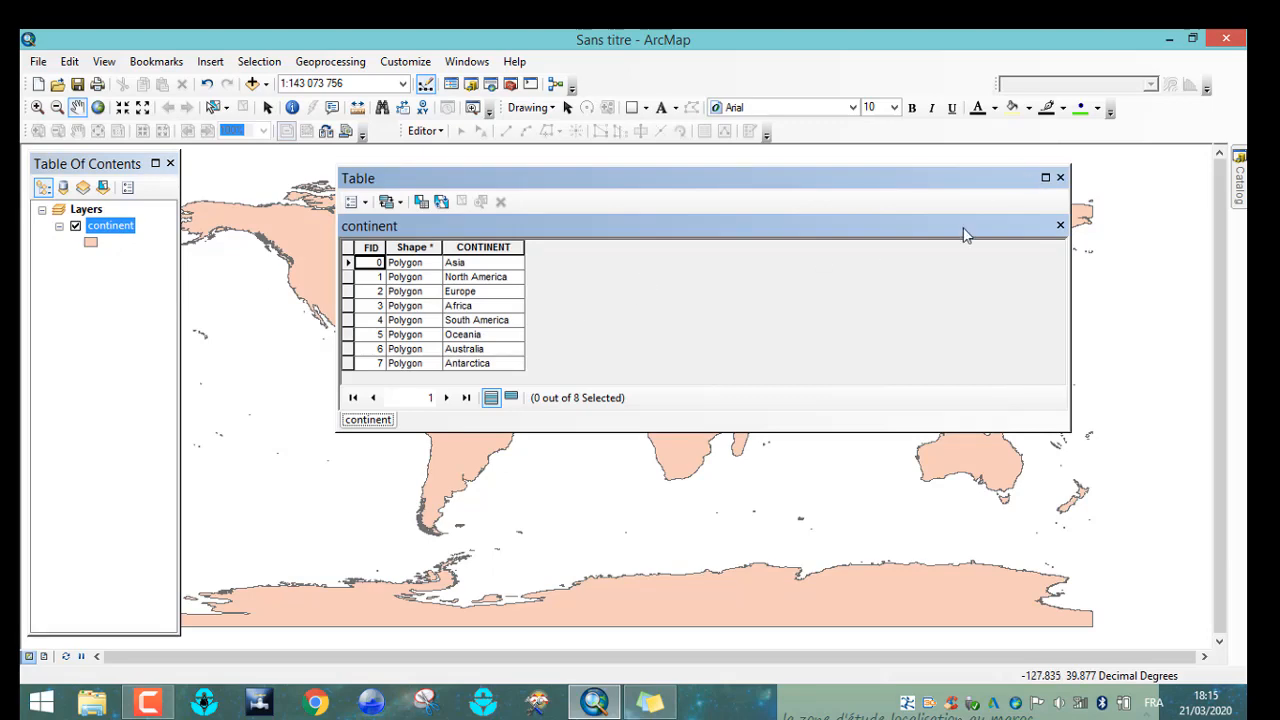
drag(965, 234, 815, 316)
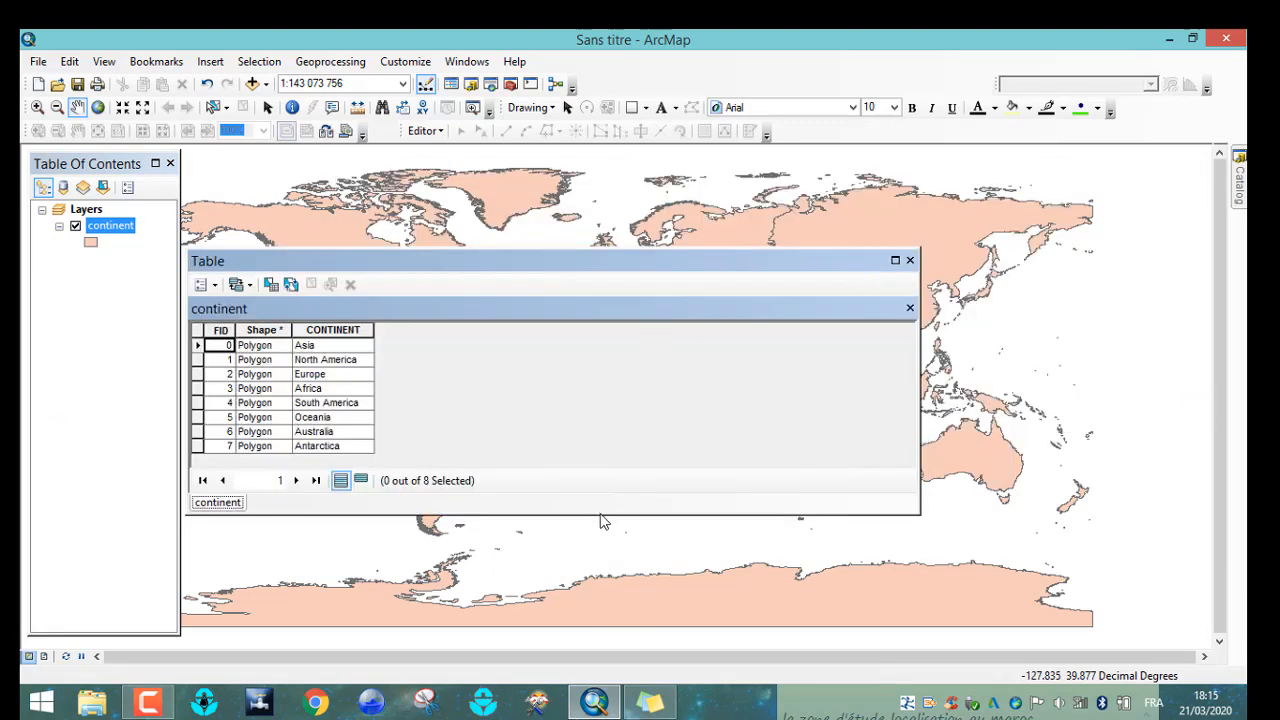
Enlarge and close the continent attribute table, and export all fields of the continent layer to Excel with ArcExcel.
drag(599, 515, 599, 588)
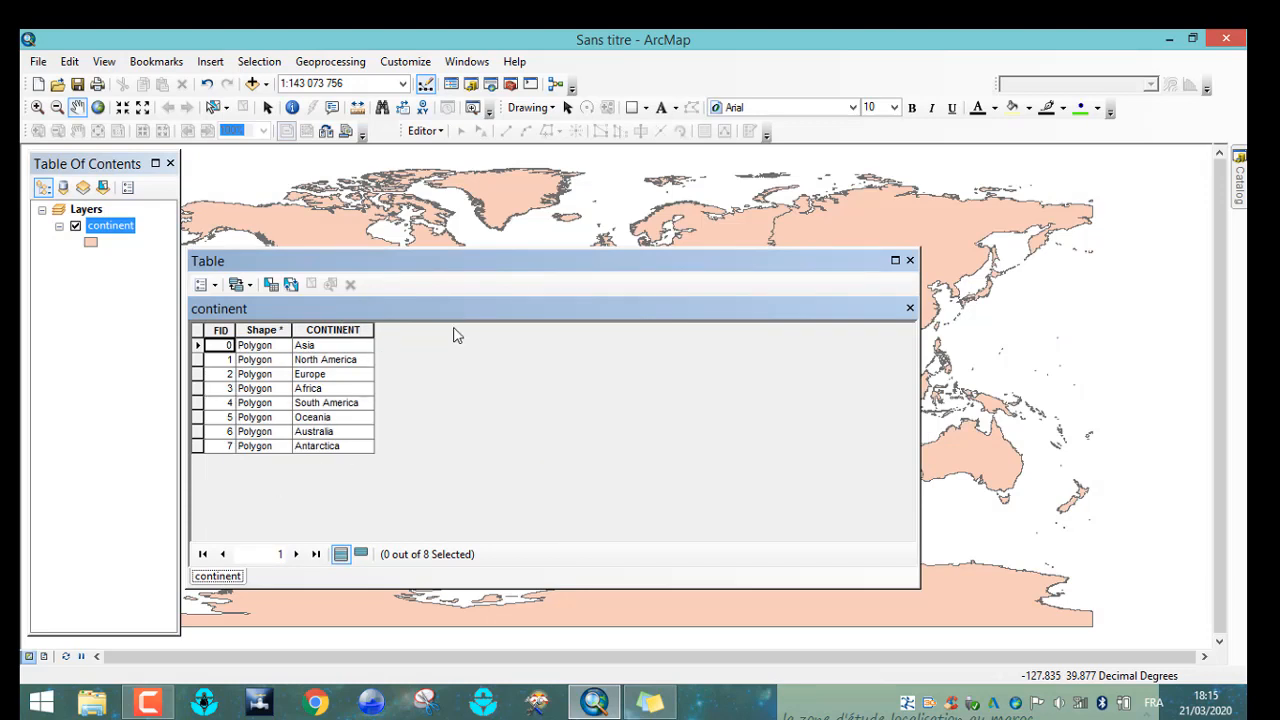
click(910, 260)
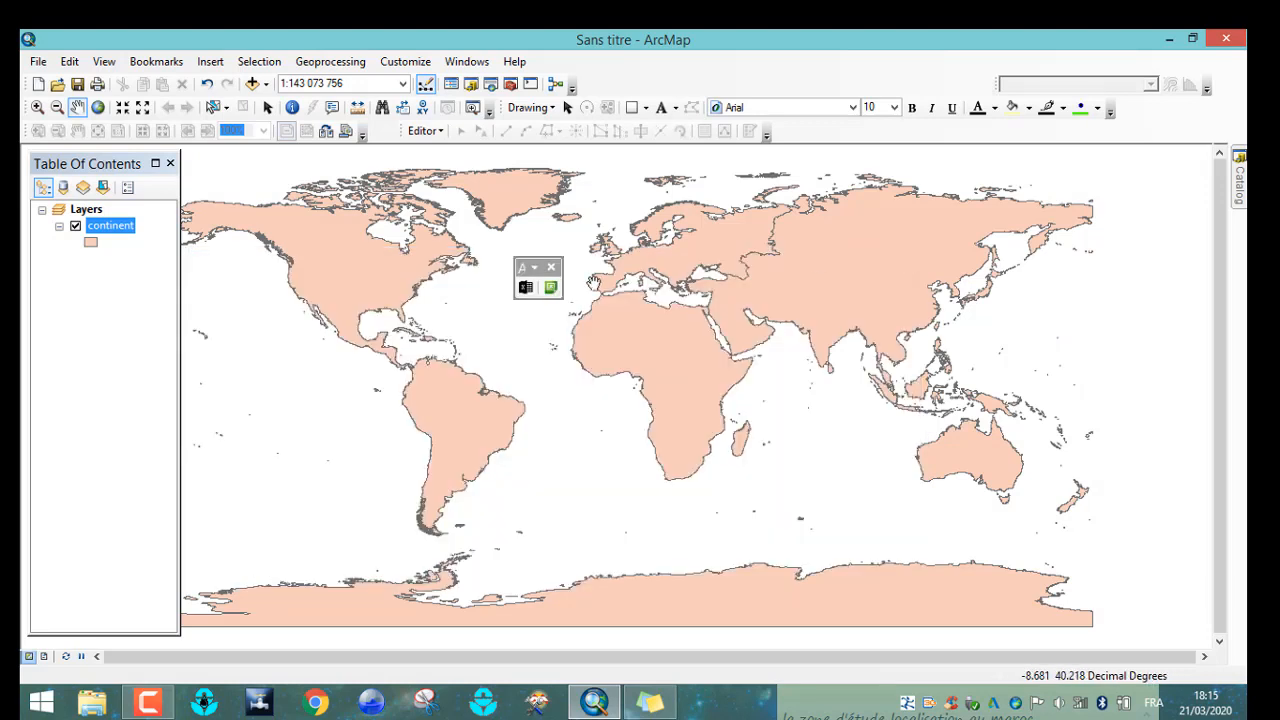
click(525, 288)
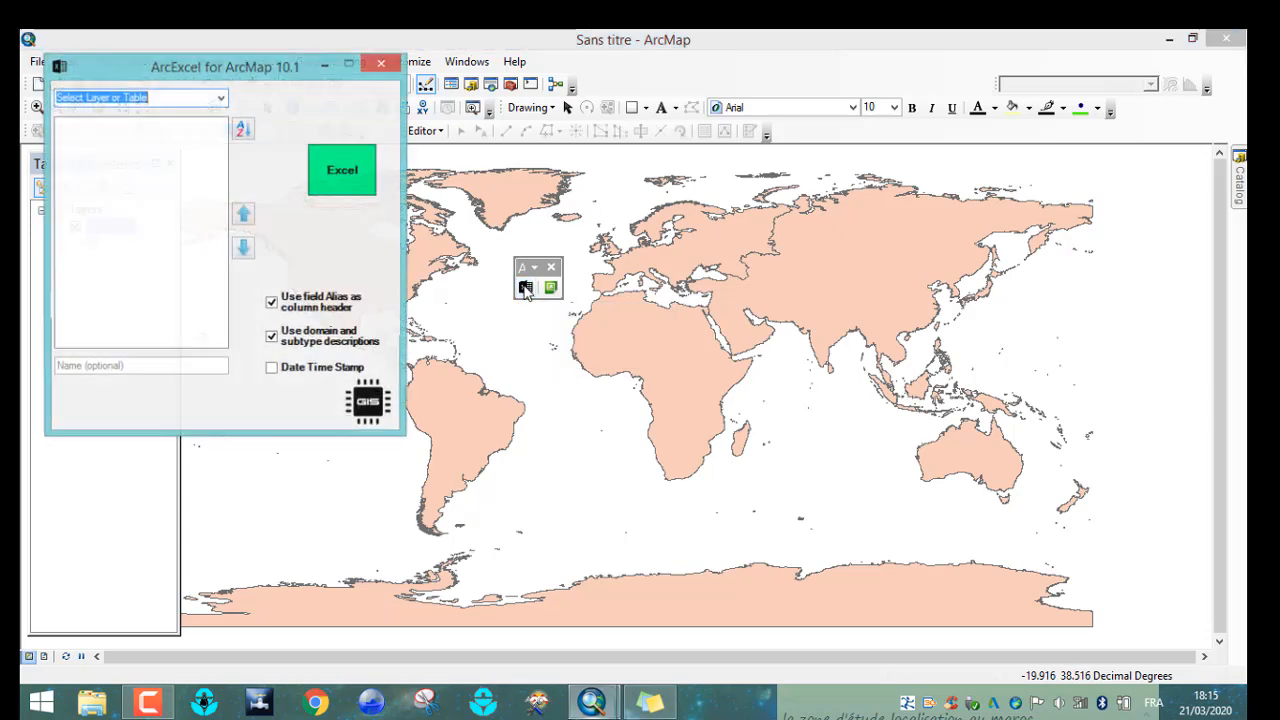
click(216, 101)
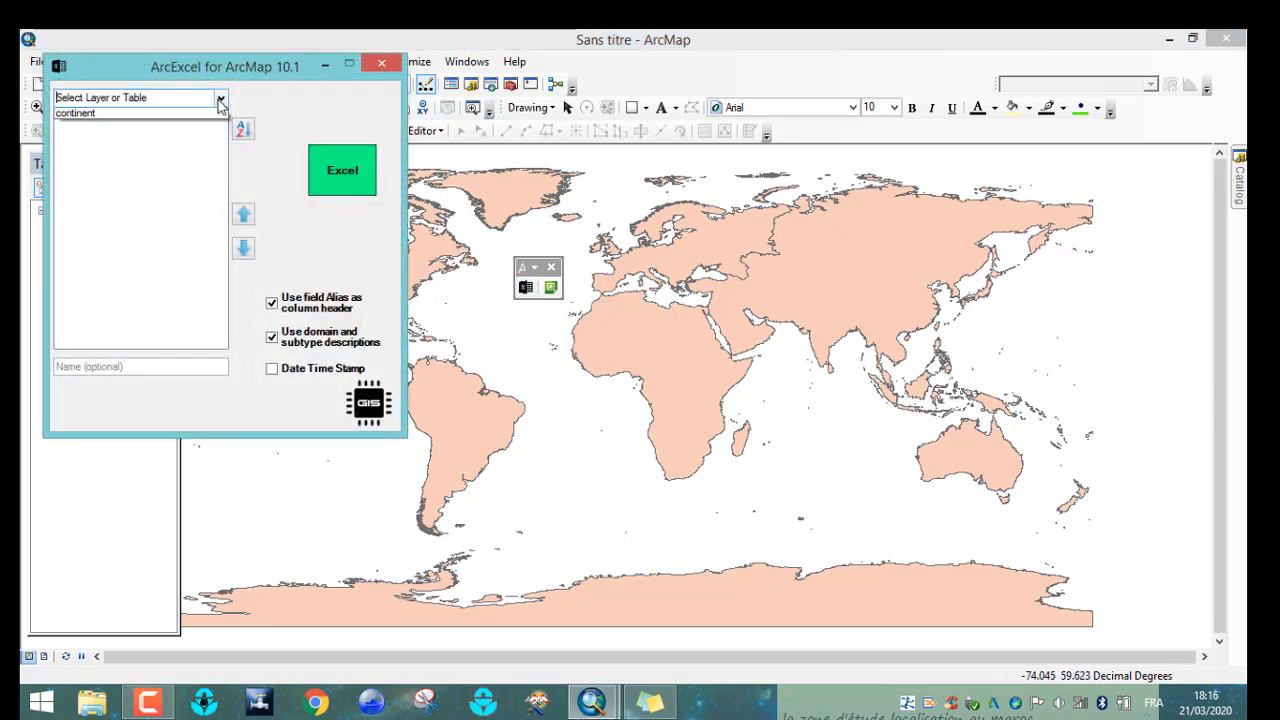
click(135, 121)
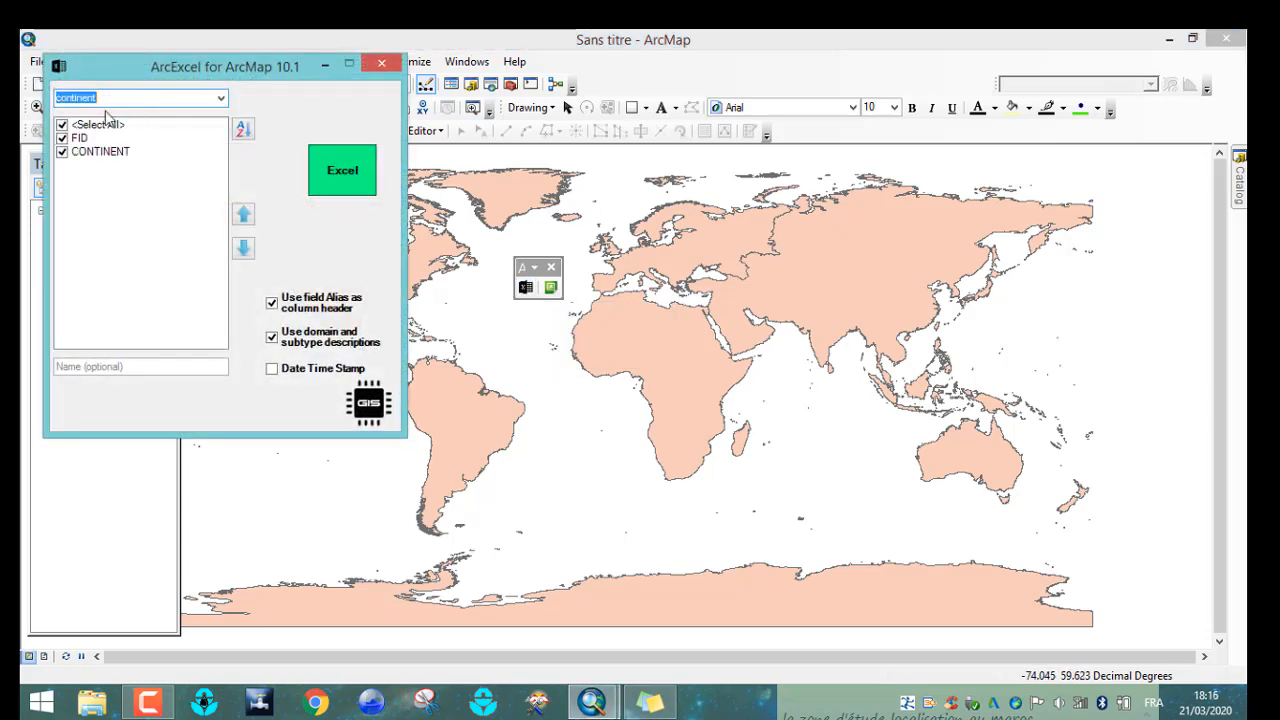
click(345, 186)
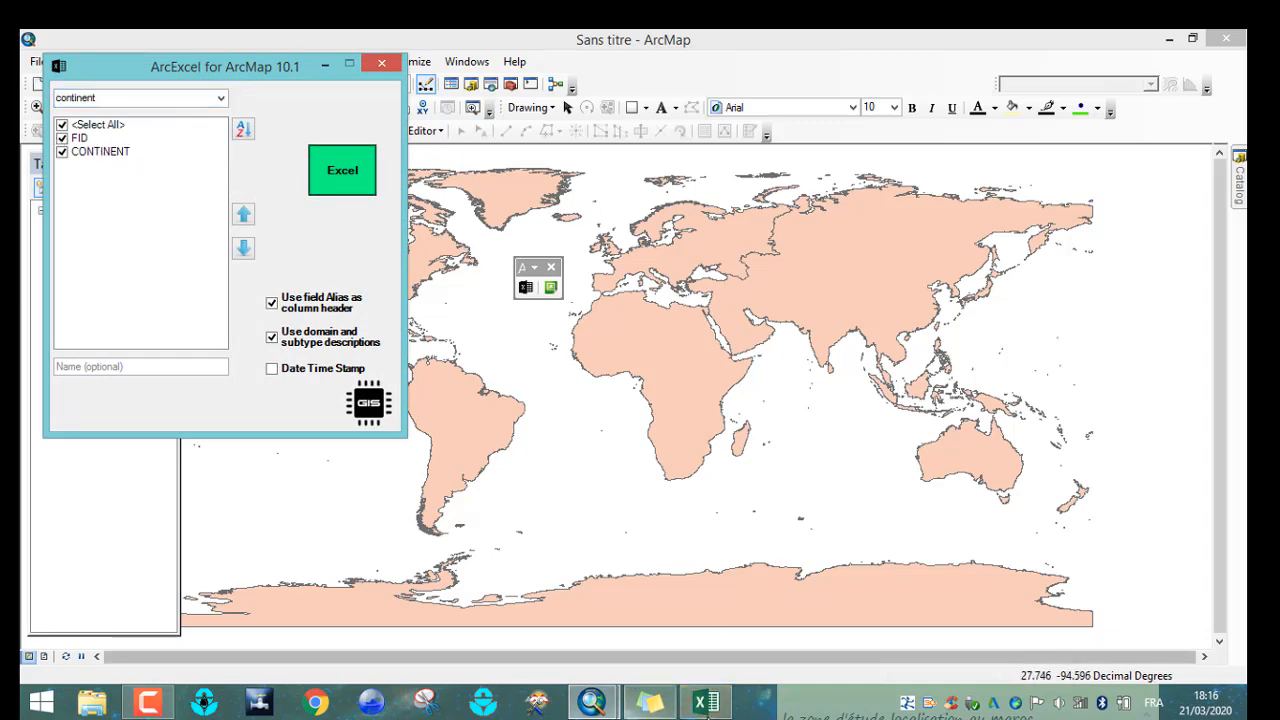
Switch to Excel to check the exported continent table, close the workbook without saving, and close the ArcExcel dialog.
click(709, 703)
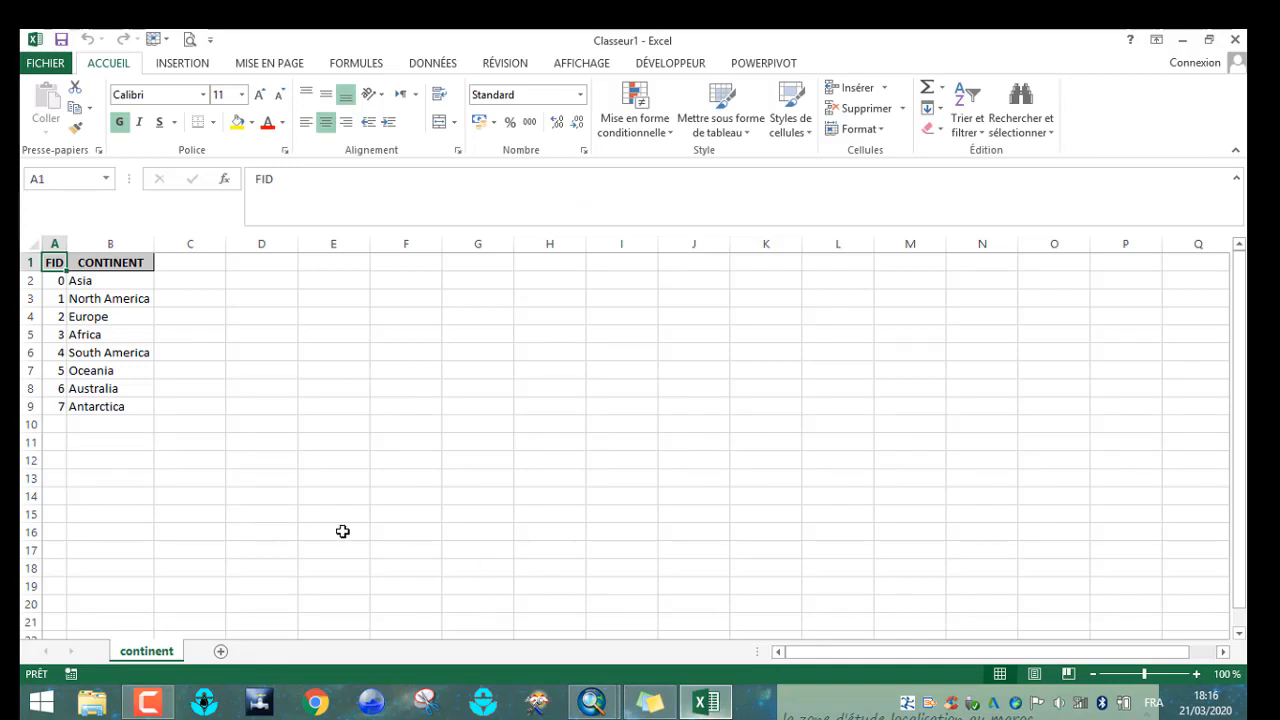
click(95, 337)
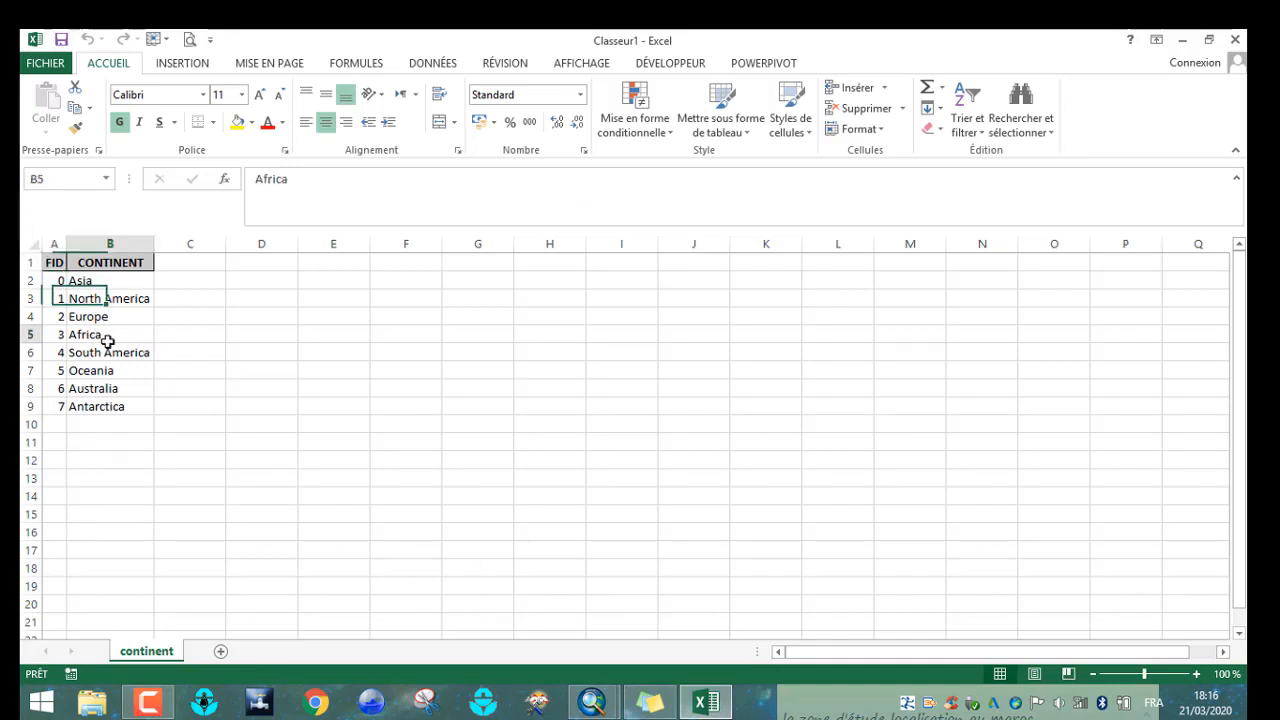
click(1235, 40)
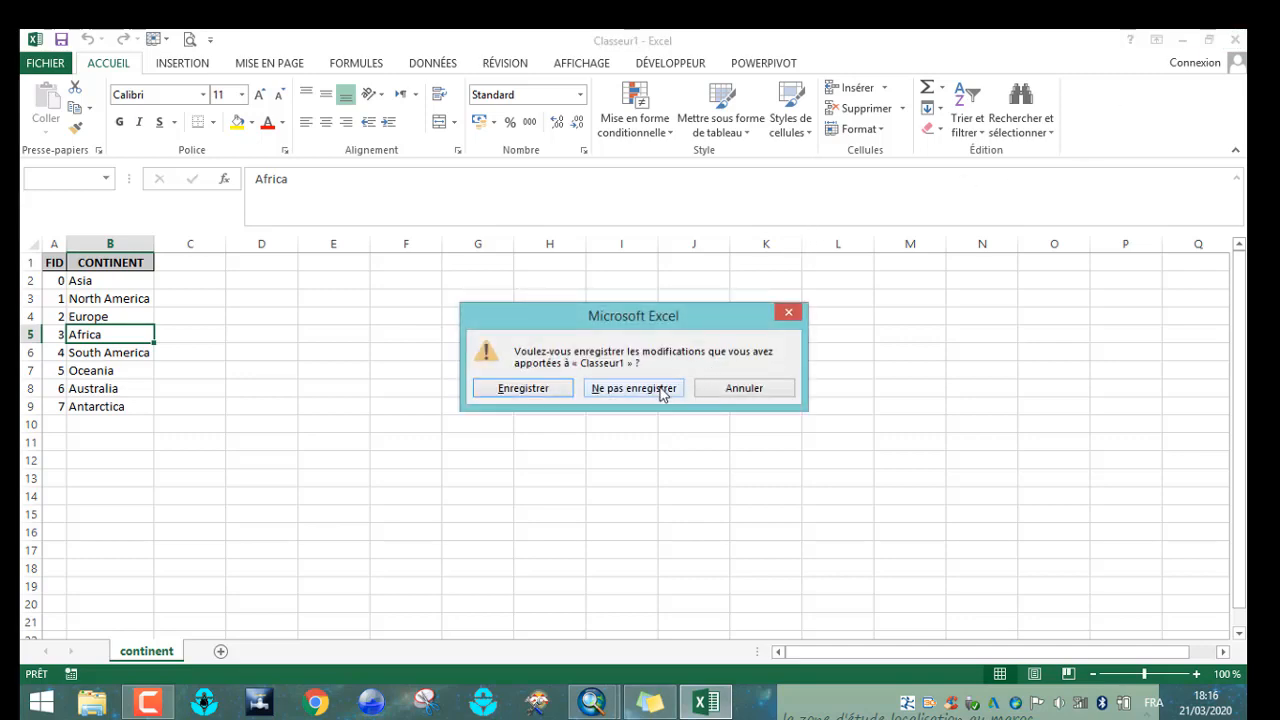
click(633, 388)
click(388, 62)
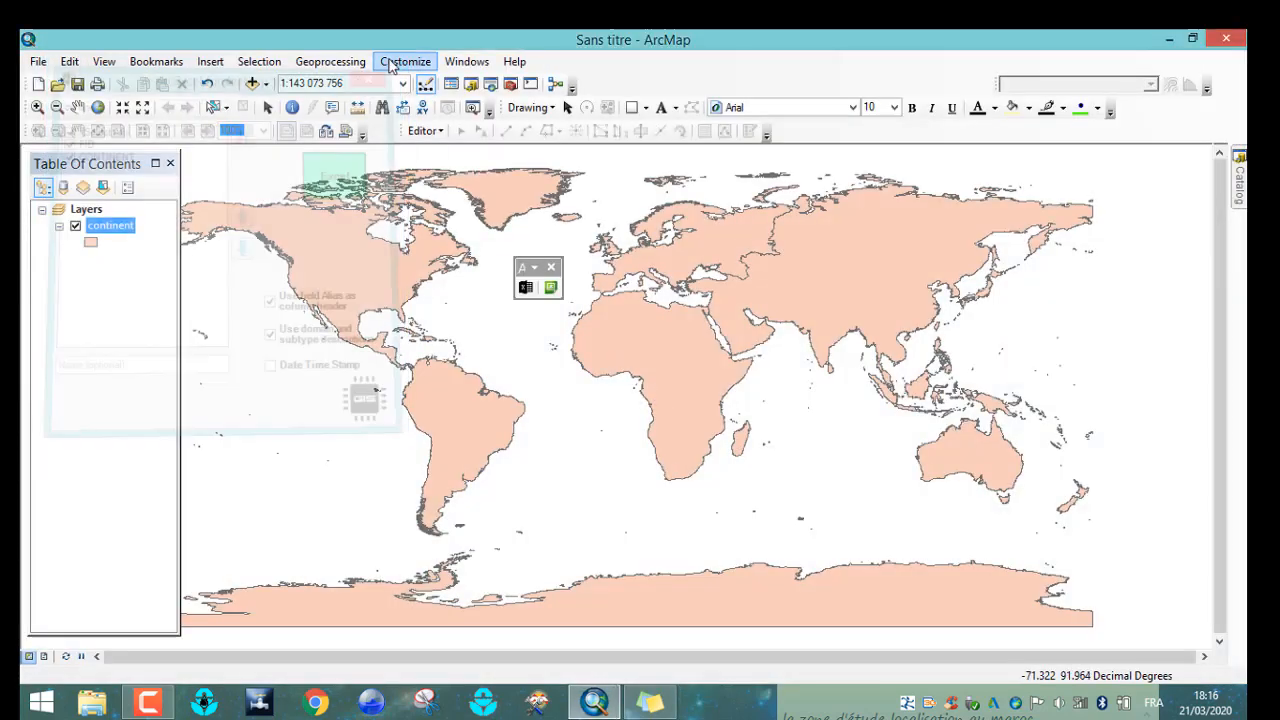
Remove the continent layer from the map and add communes.shp from the Administratif folder on the Desktop.
right_click(110, 228)
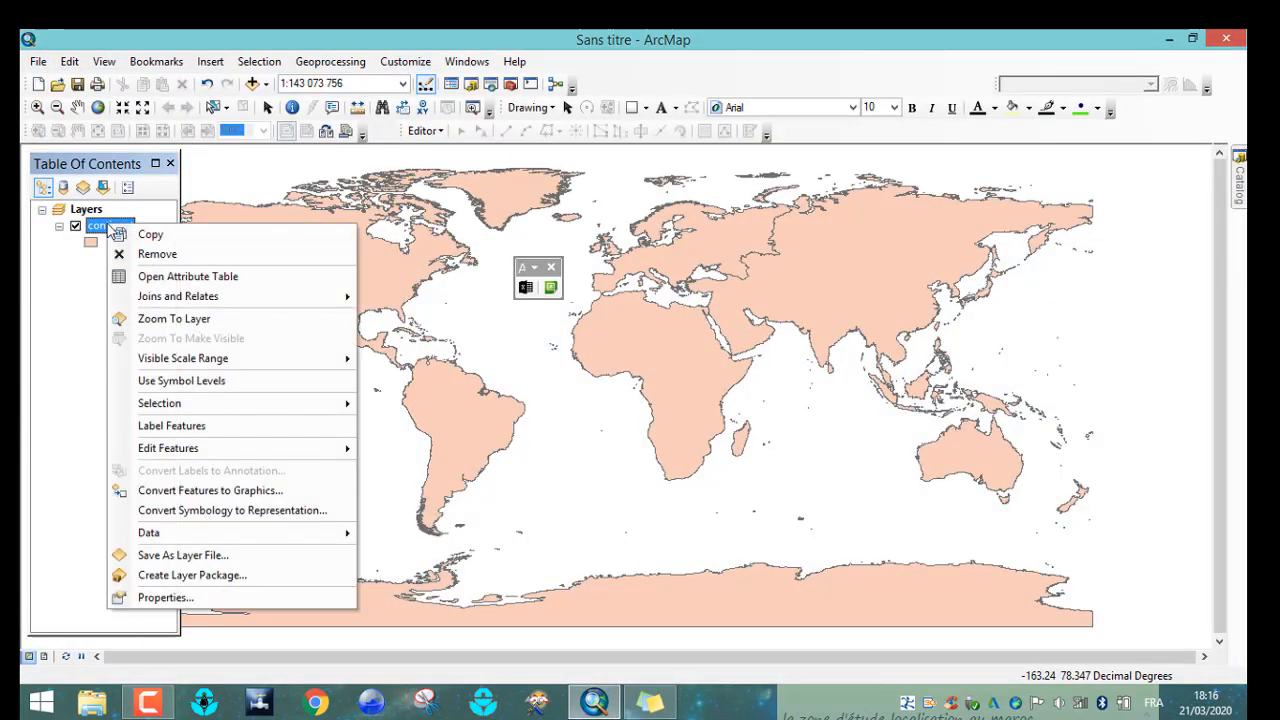
click(150, 252)
click(267, 85)
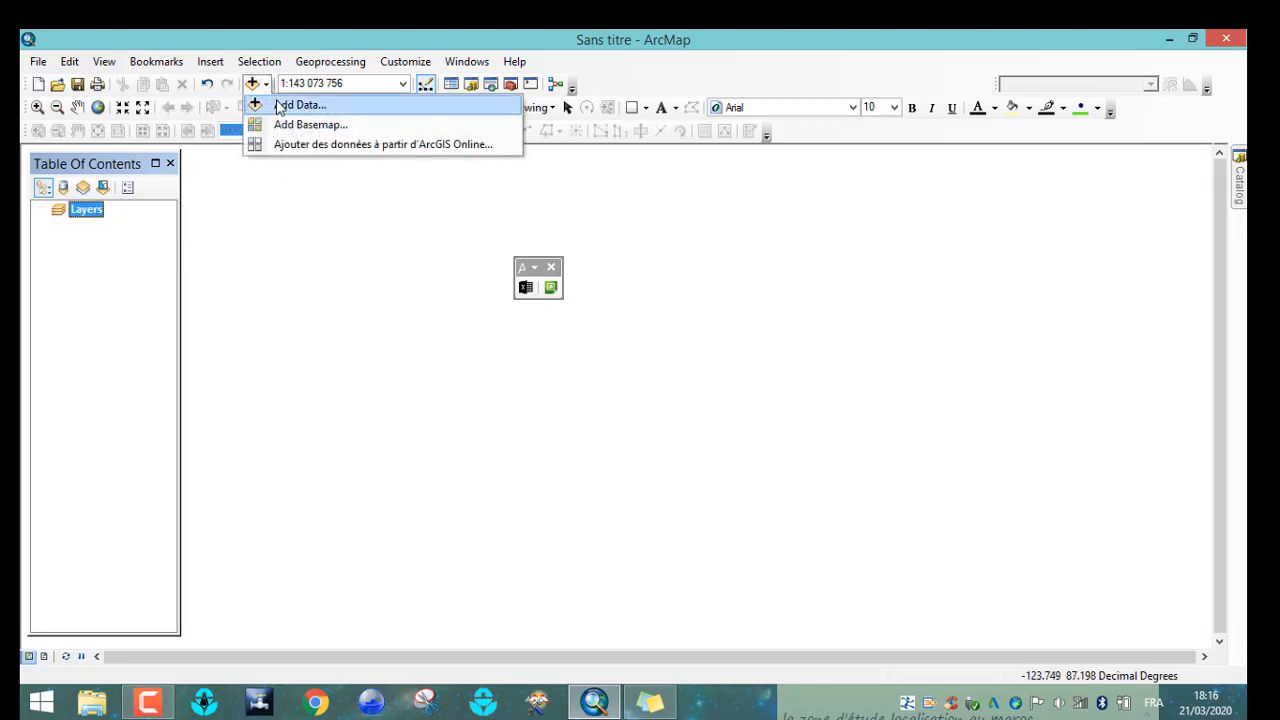
click(284, 103)
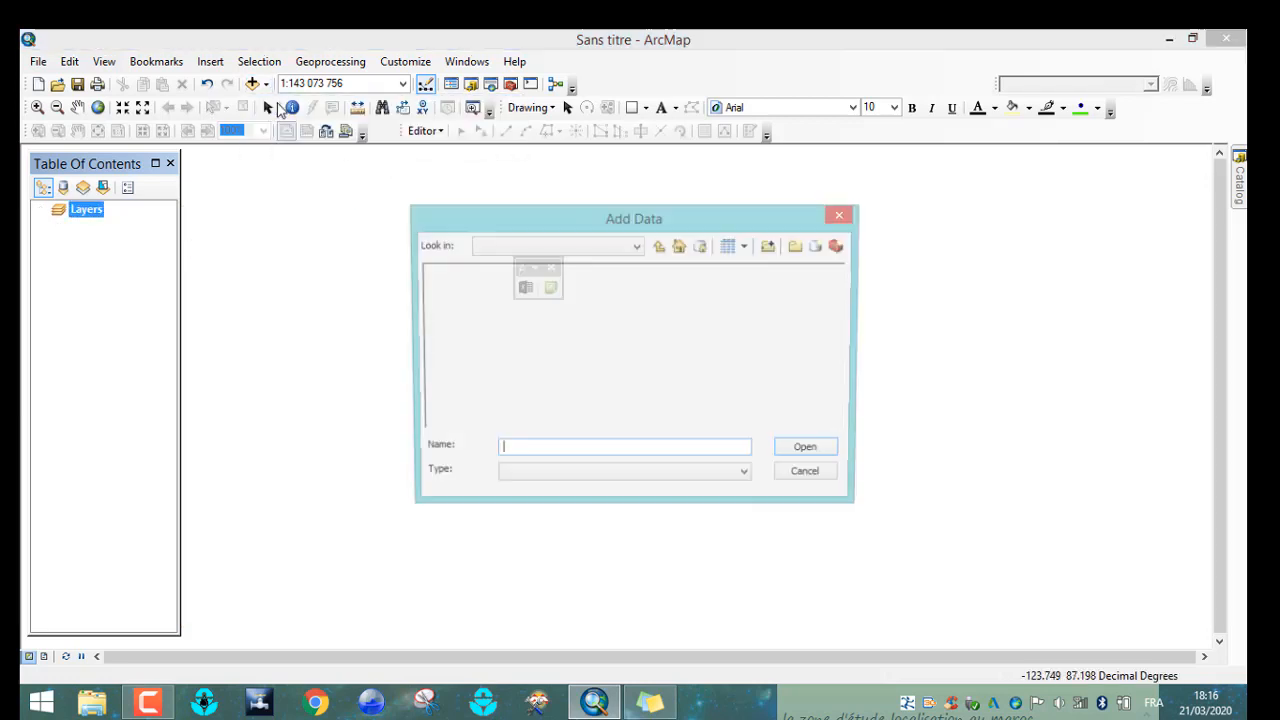
click(659, 247)
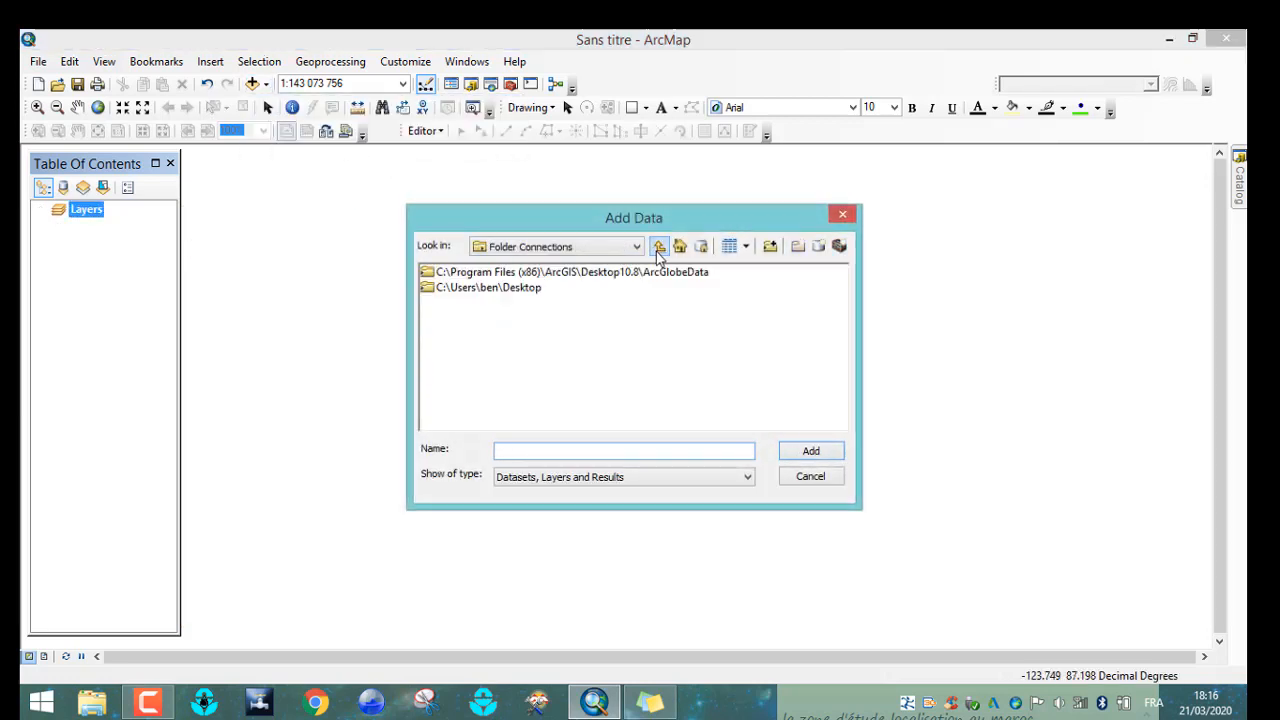
double_click(535, 290)
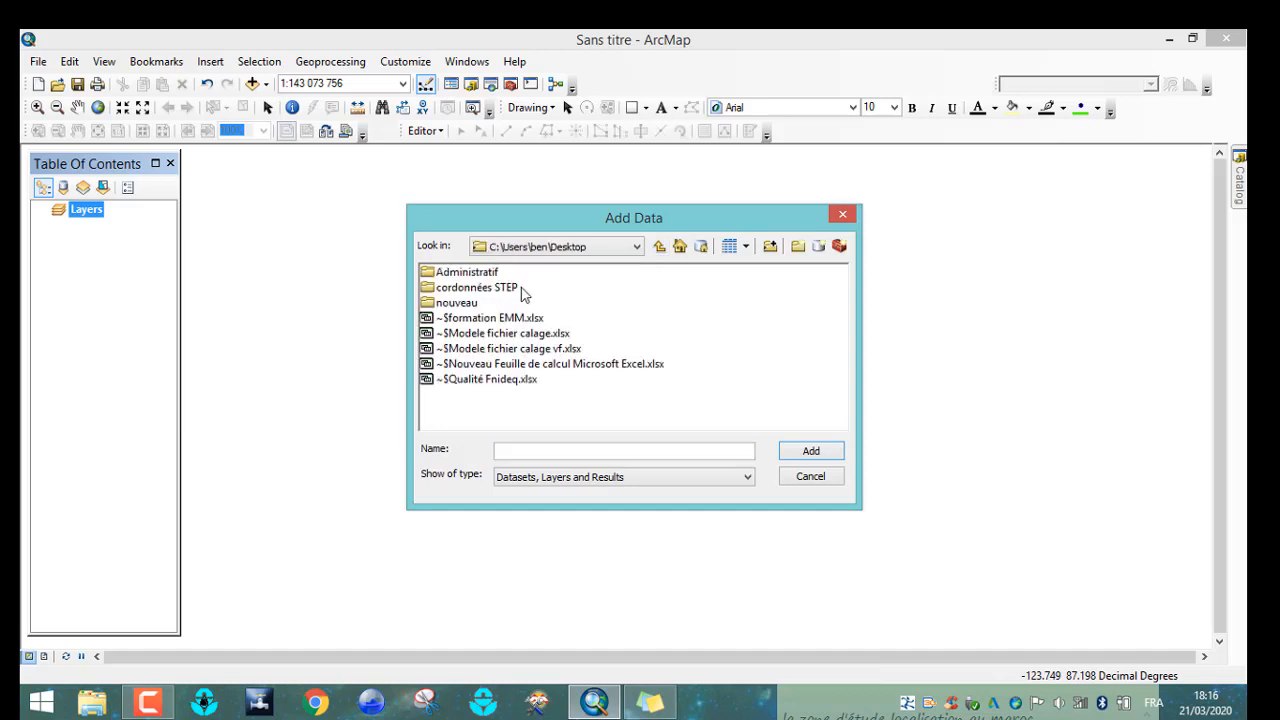
double_click(479, 277)
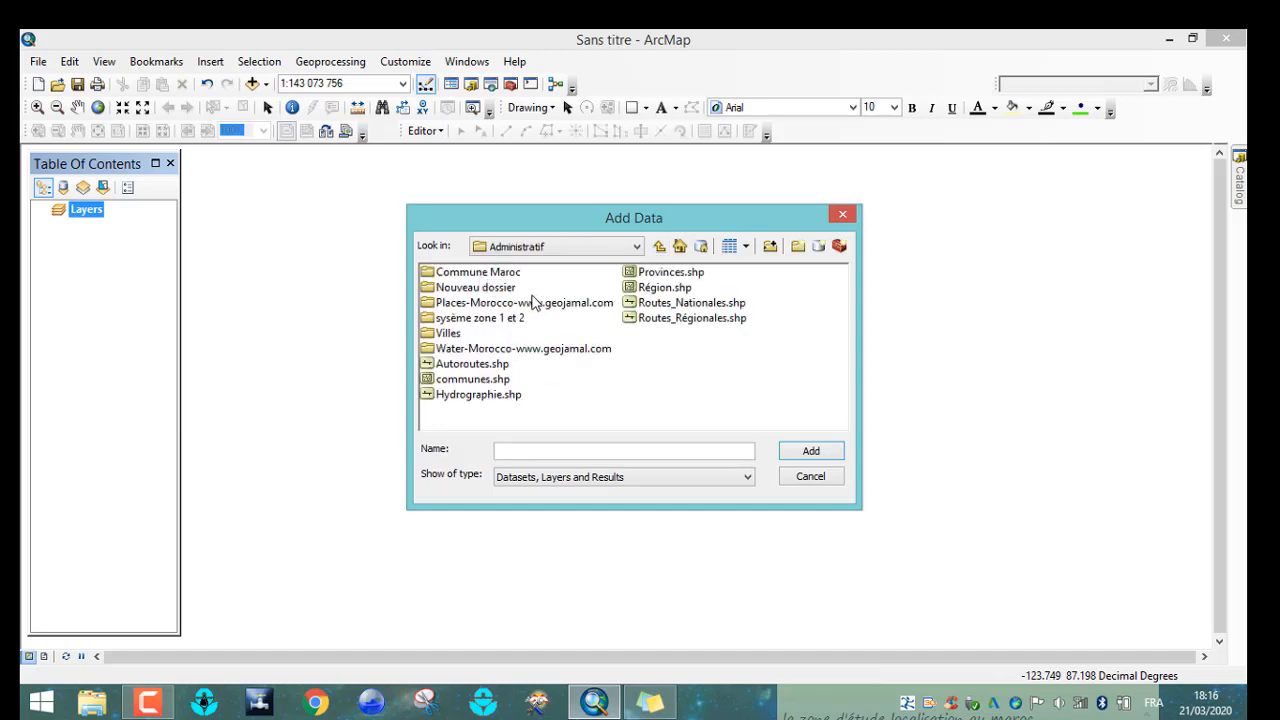
double_click(500, 385)
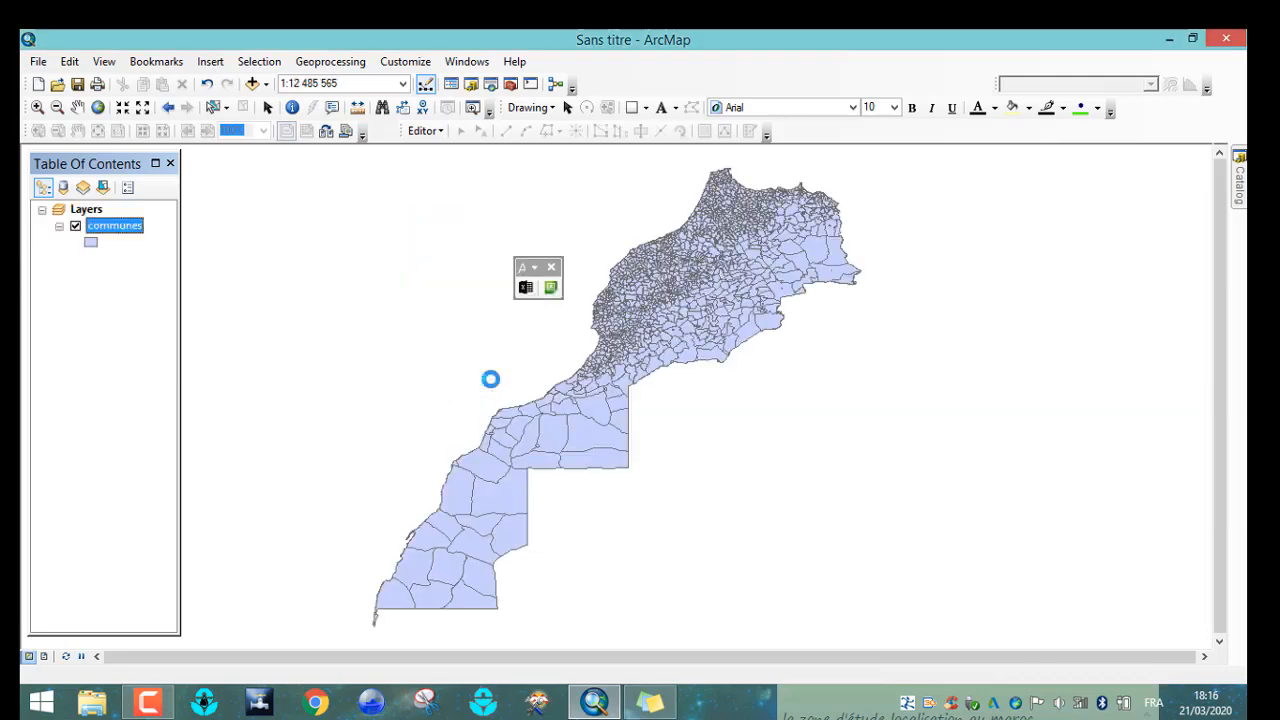
Open the communes attribute table, widen its window to examine the fields, and close it.
right_click(100, 225)
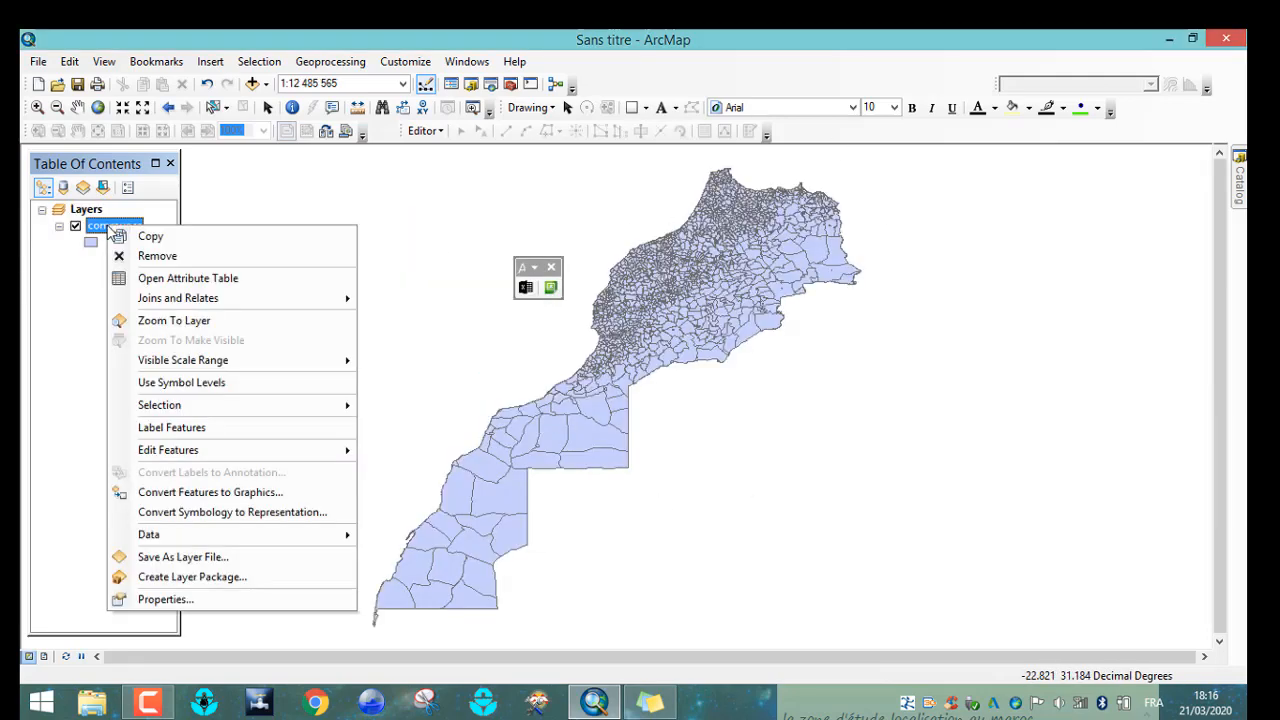
click(165, 280)
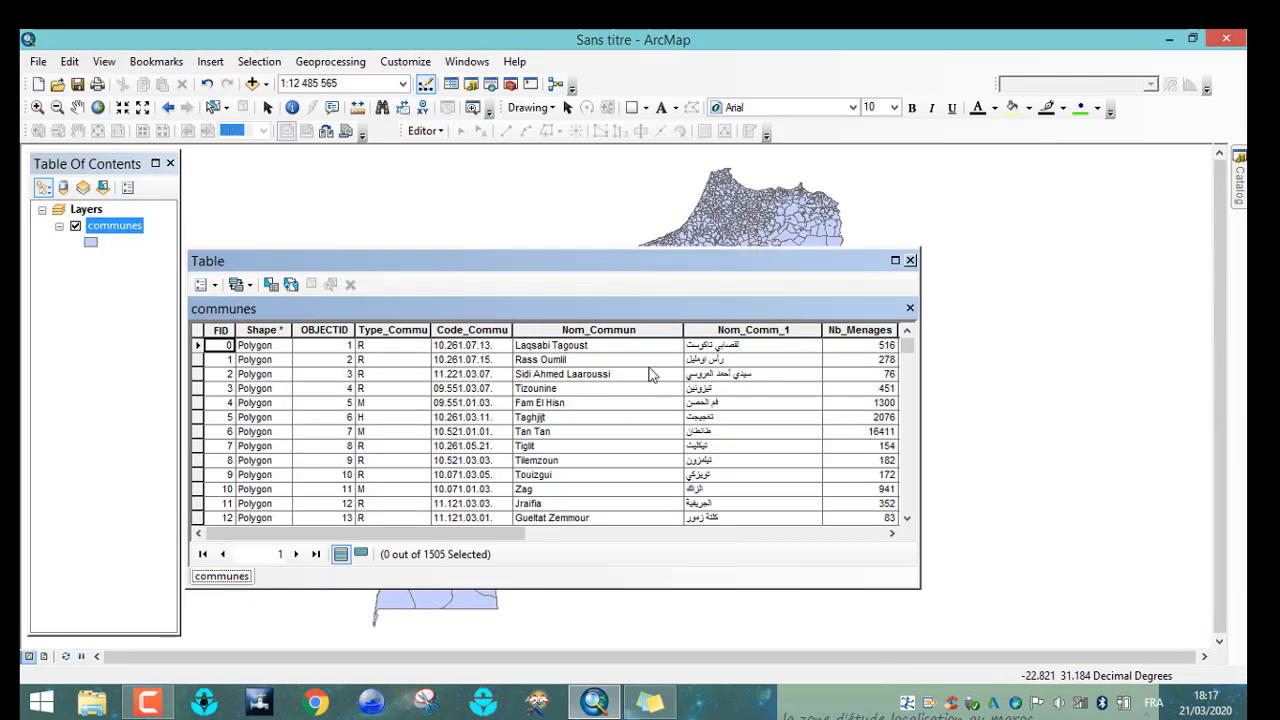
drag(918, 324, 1153, 330)
drag(730, 531, 1183, 352)
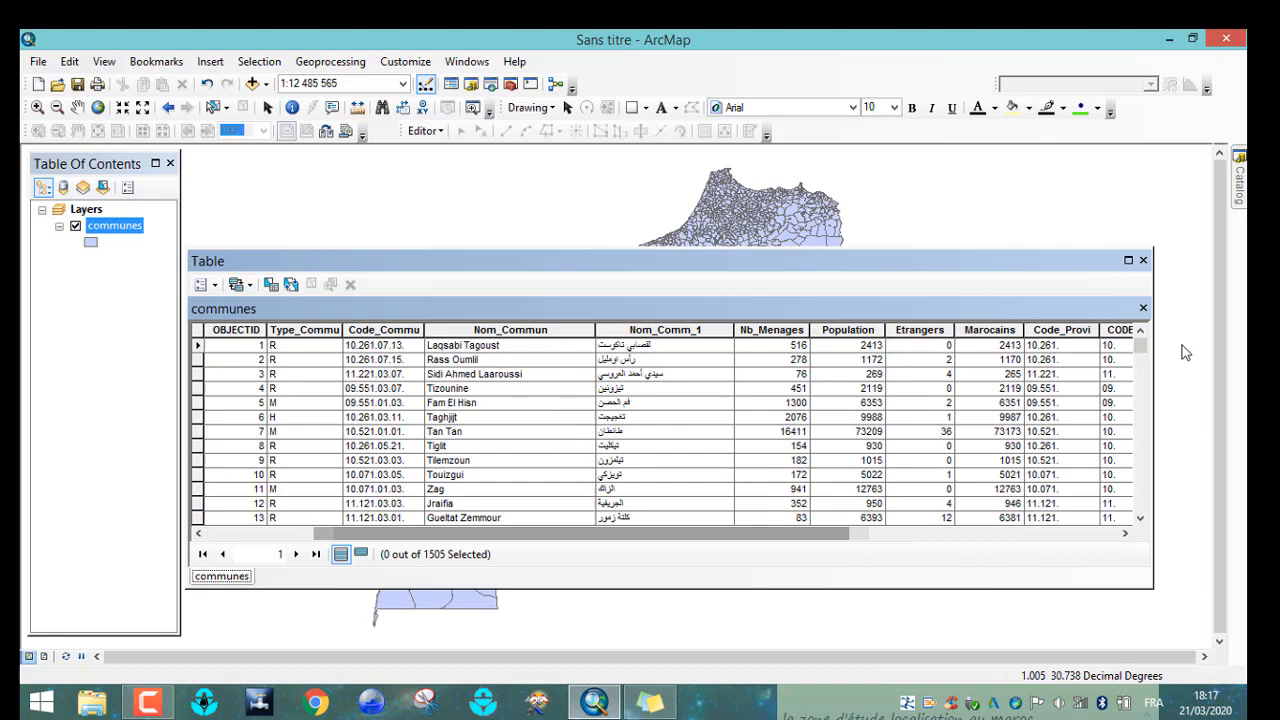
click(1143, 261)
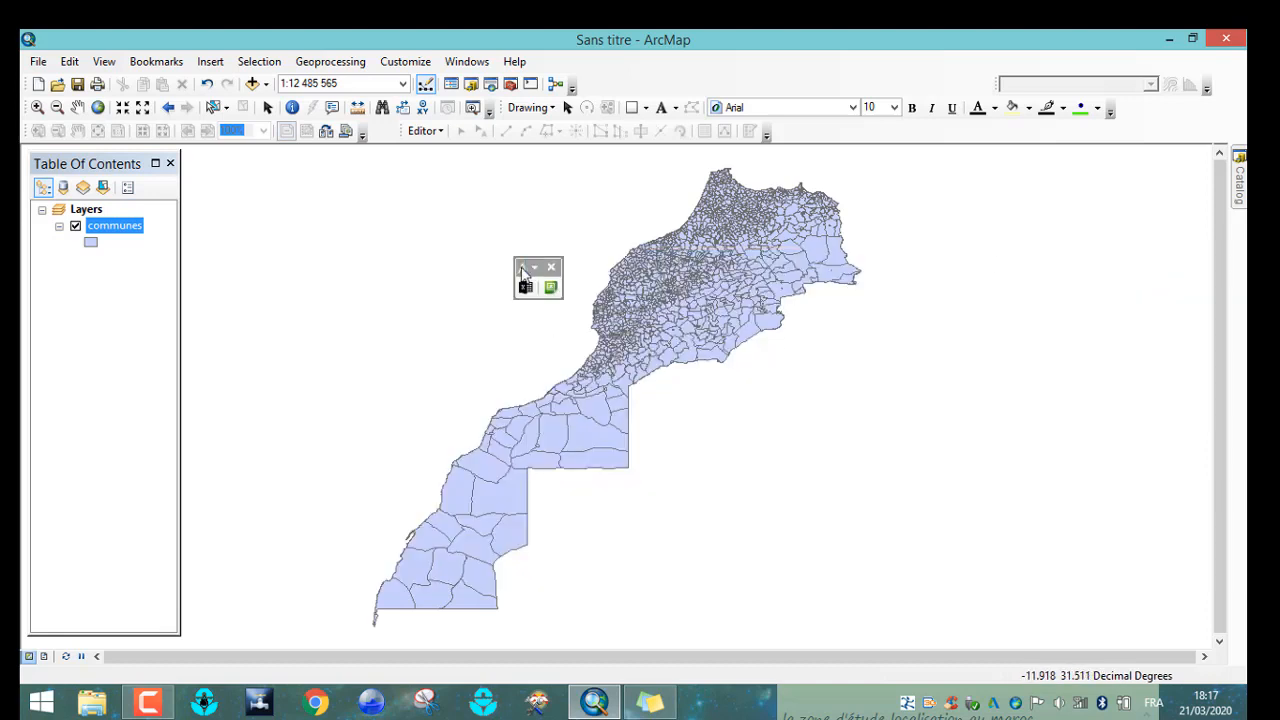
Move the ArcExcel toolbar clear of the map features and export all fields of the communes layer to Excel.
drag(462, 247, 393, 238)
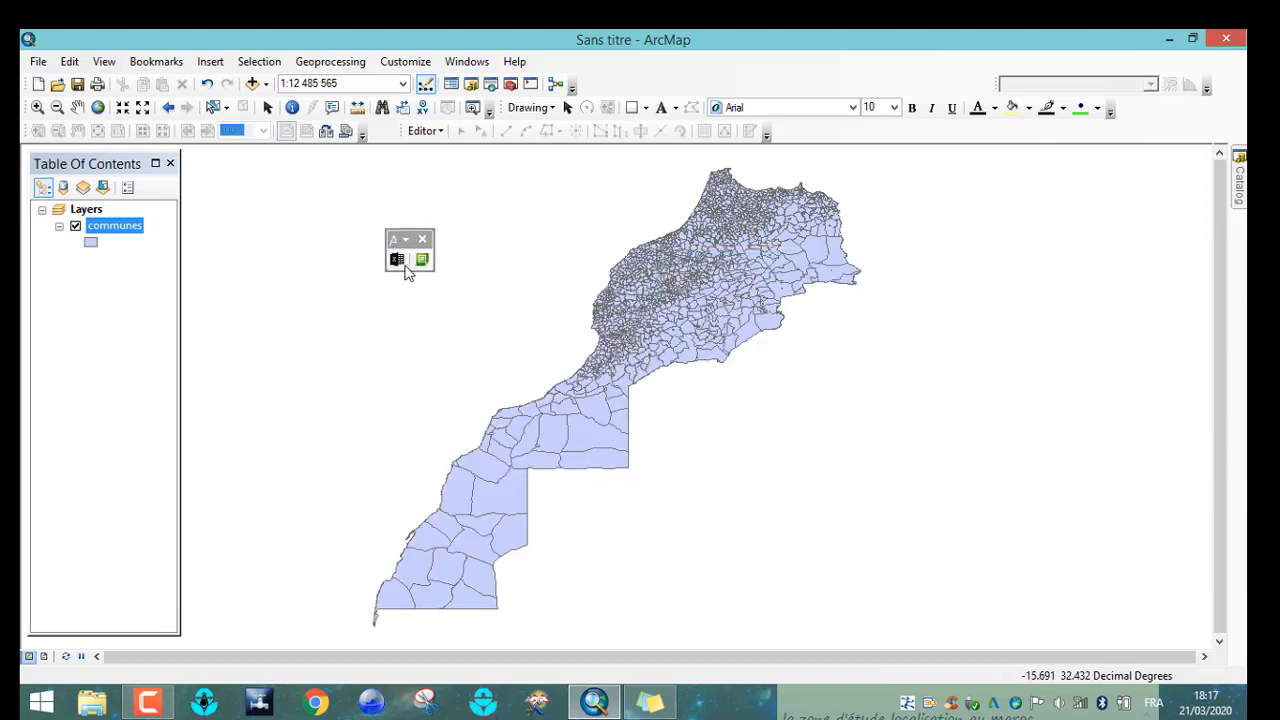
click(397, 261)
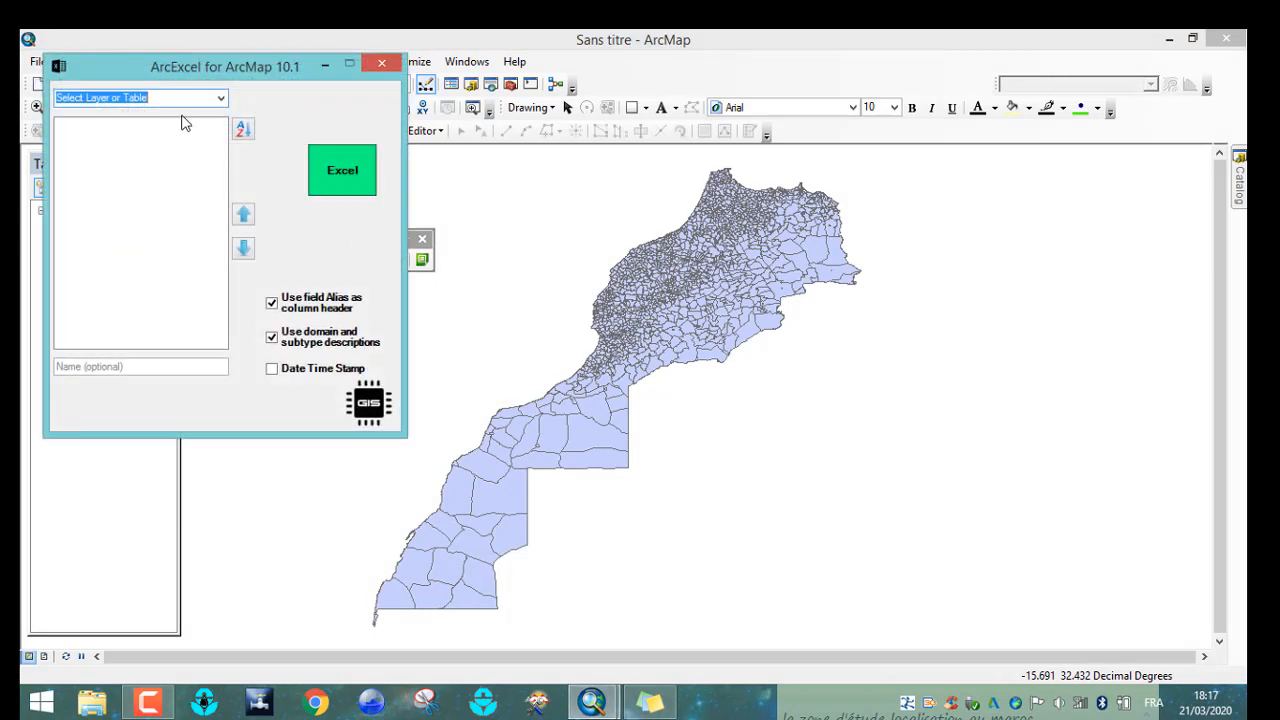
click(220, 97)
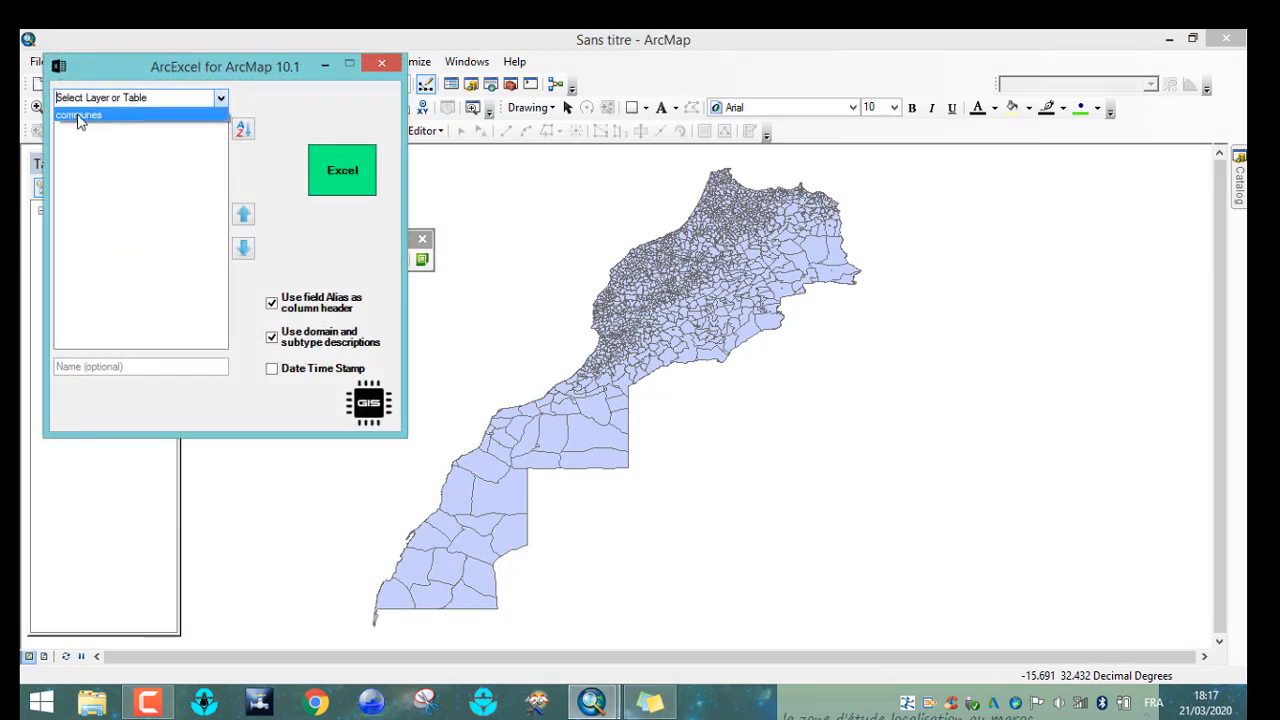
click(80, 117)
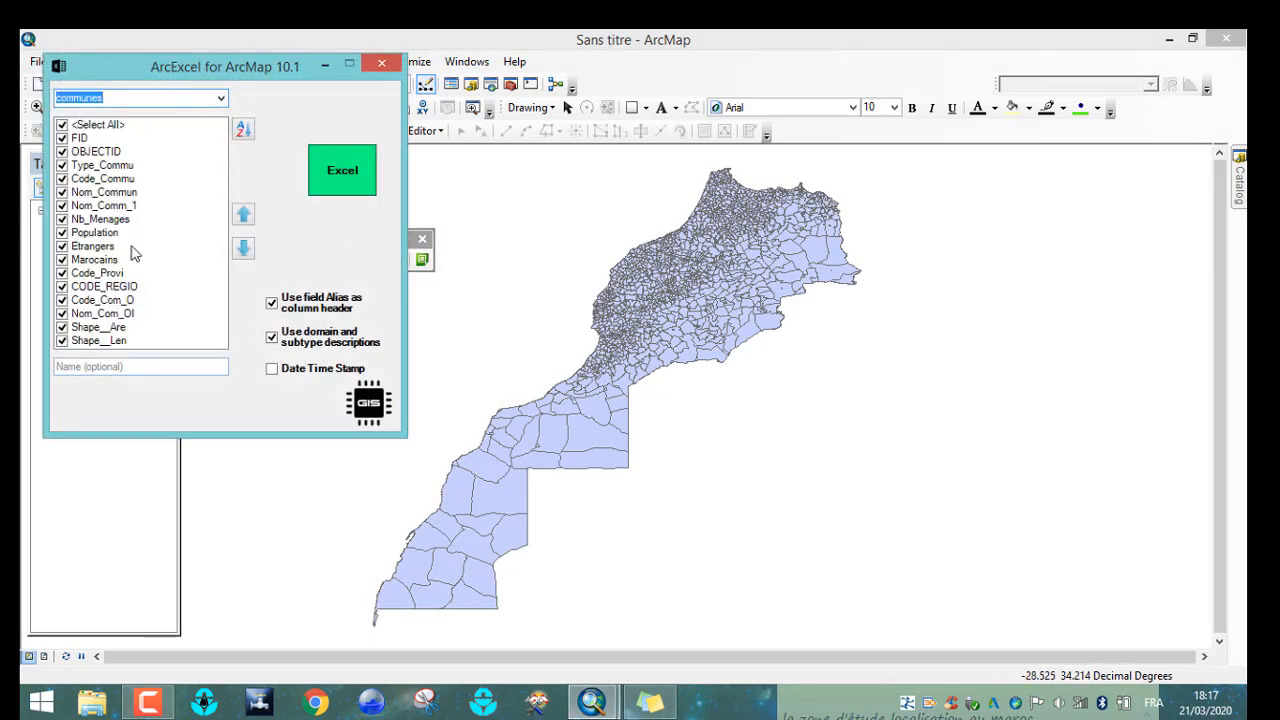
click(362, 184)
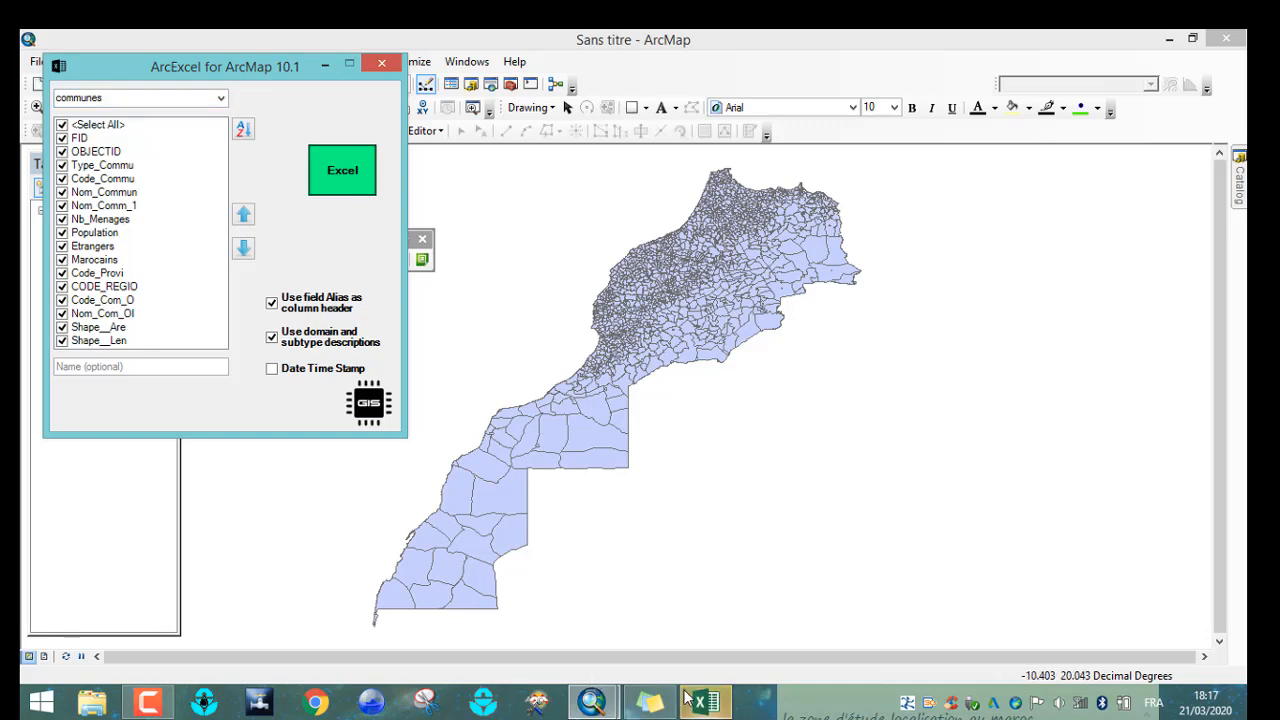
Switch to Excel to examine the columns of the exported communes sheet, and close the workbook without saving.
click(700, 702)
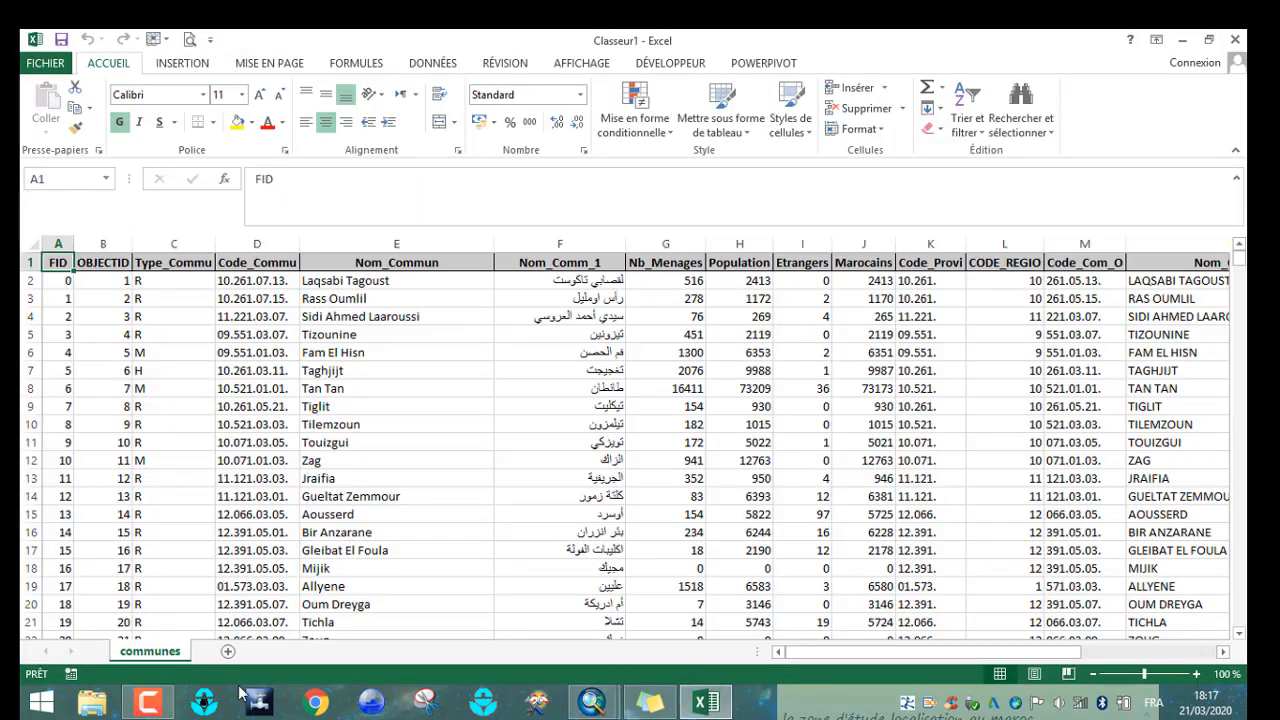
drag(822, 660, 1007, 654)
drag(899, 657, 679, 647)
click(1236, 40)
click(609, 389)
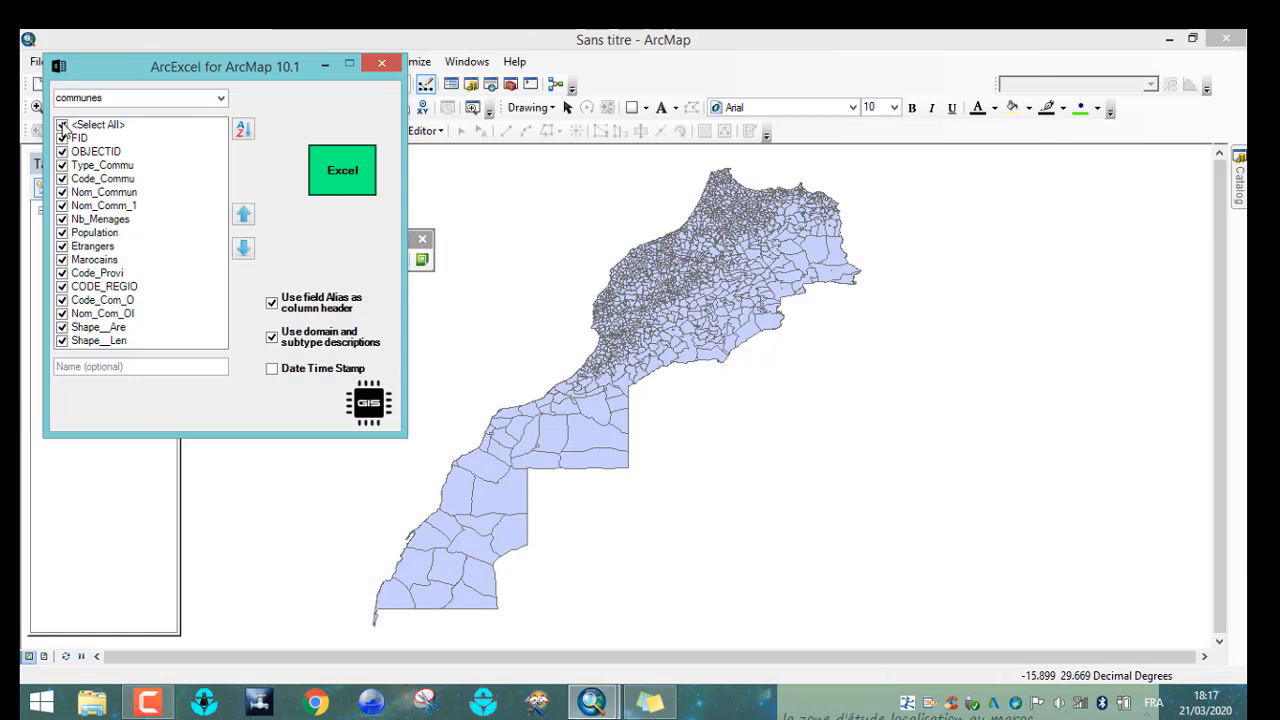
Exclude the FID, OBJECTID, Type_Commu, Code_Commu, Nom_Commun and Nom_Comm_1 fields, and export the remaining communes fields to Excel.
click(62, 125)
click(62, 125)
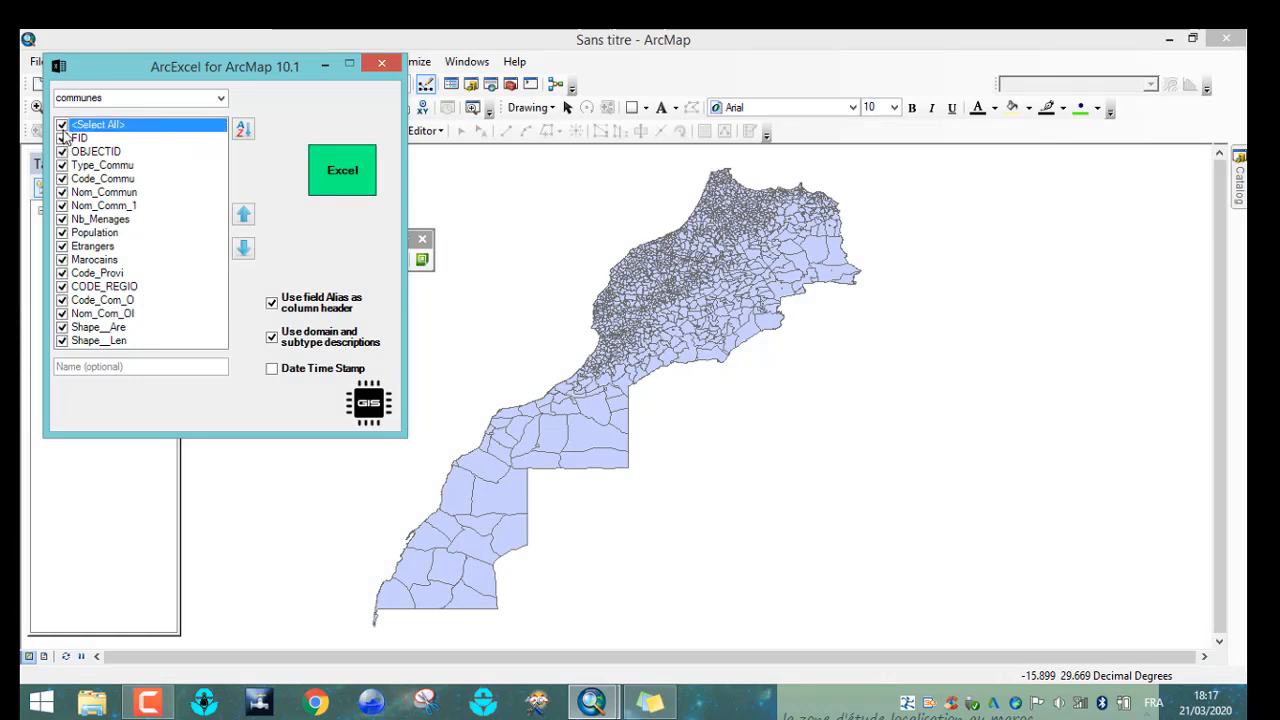
click(62, 138)
click(62, 151)
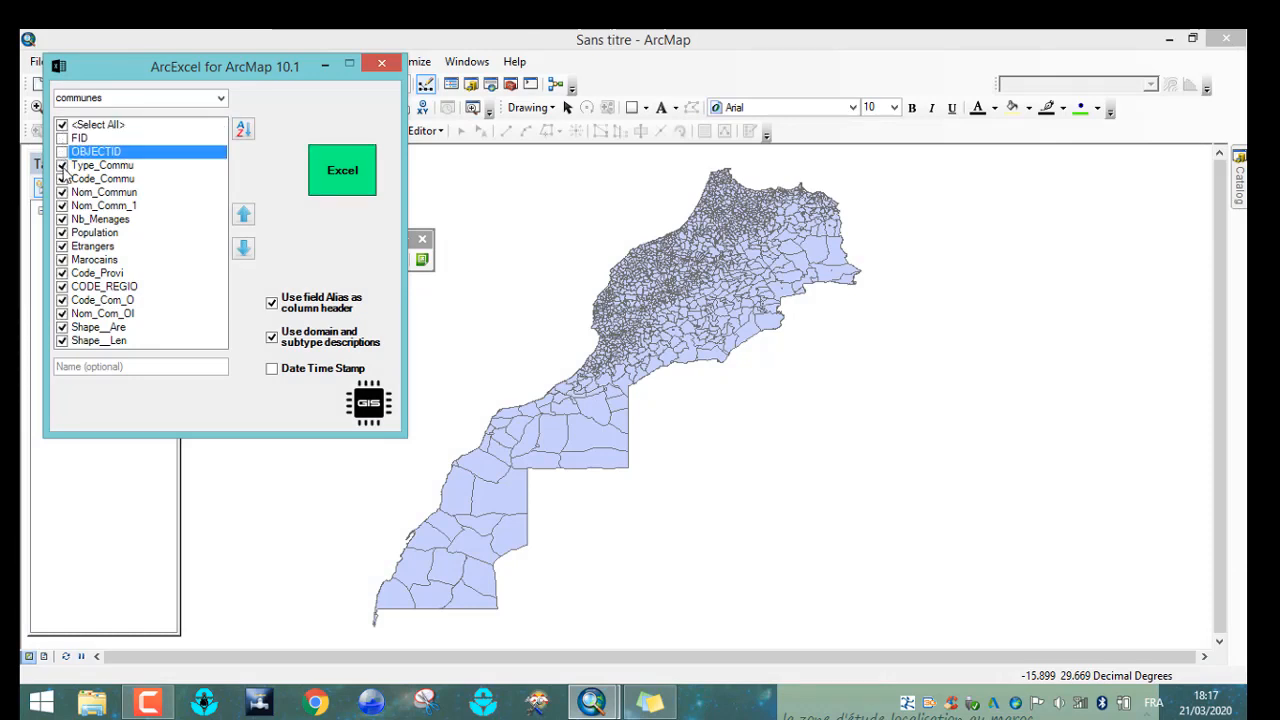
click(62, 165)
click(62, 178)
click(62, 192)
click(62, 205)
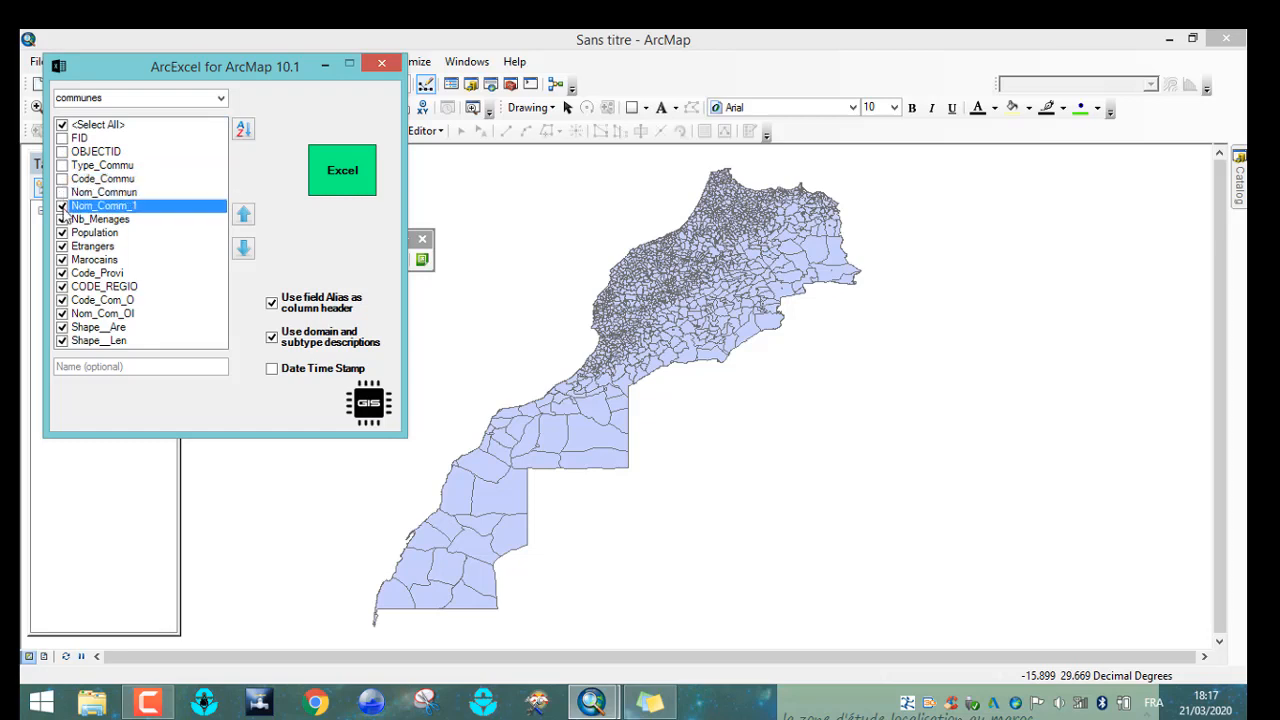
click(333, 191)
key(XF86AudioLowerVolume)
key(XF86AudioLowerVolume)
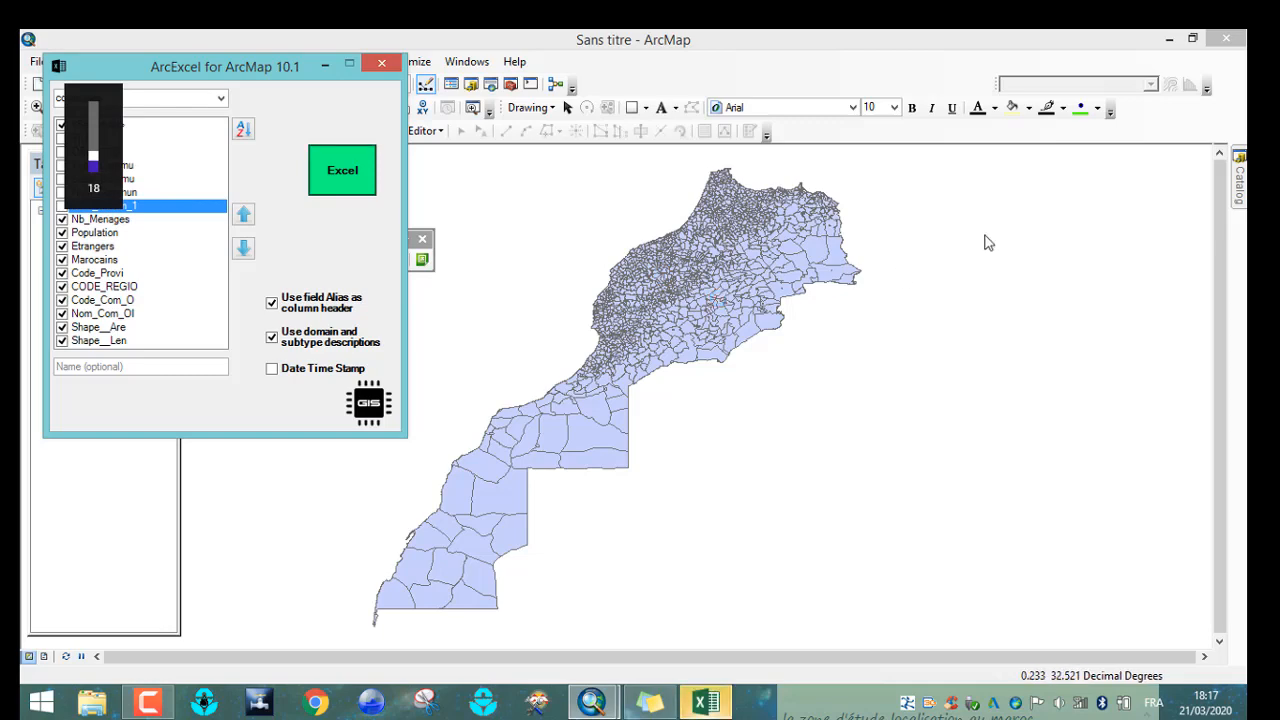
Check the reduced communes export in Excel, close the workbook without saving, and close the ArcExcel dialog.
click(707, 702)
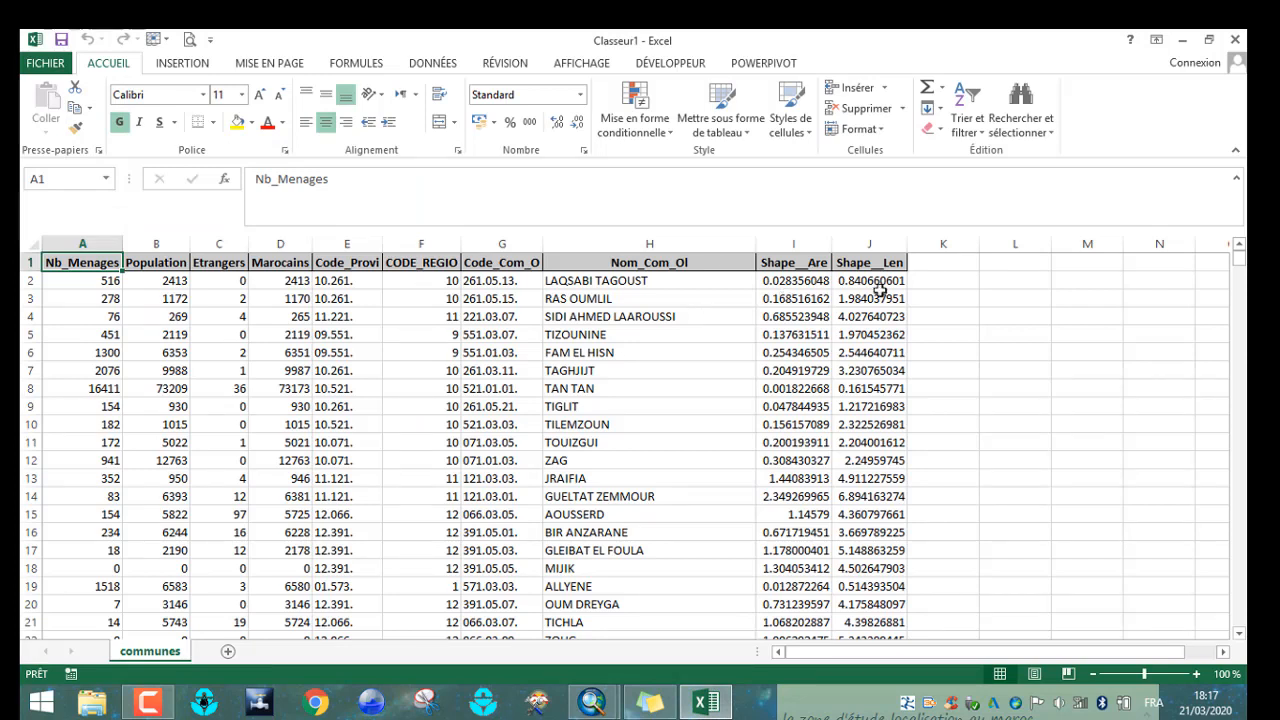
click(1106, 260)
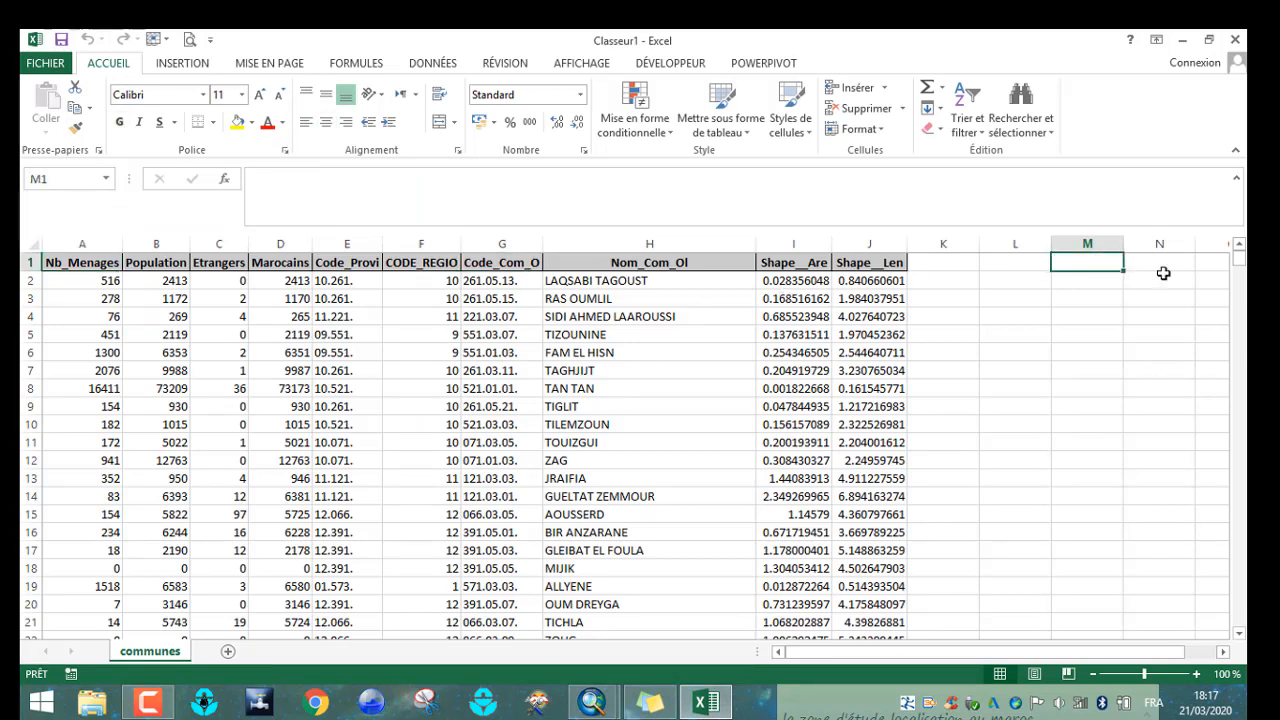
click(1238, 39)
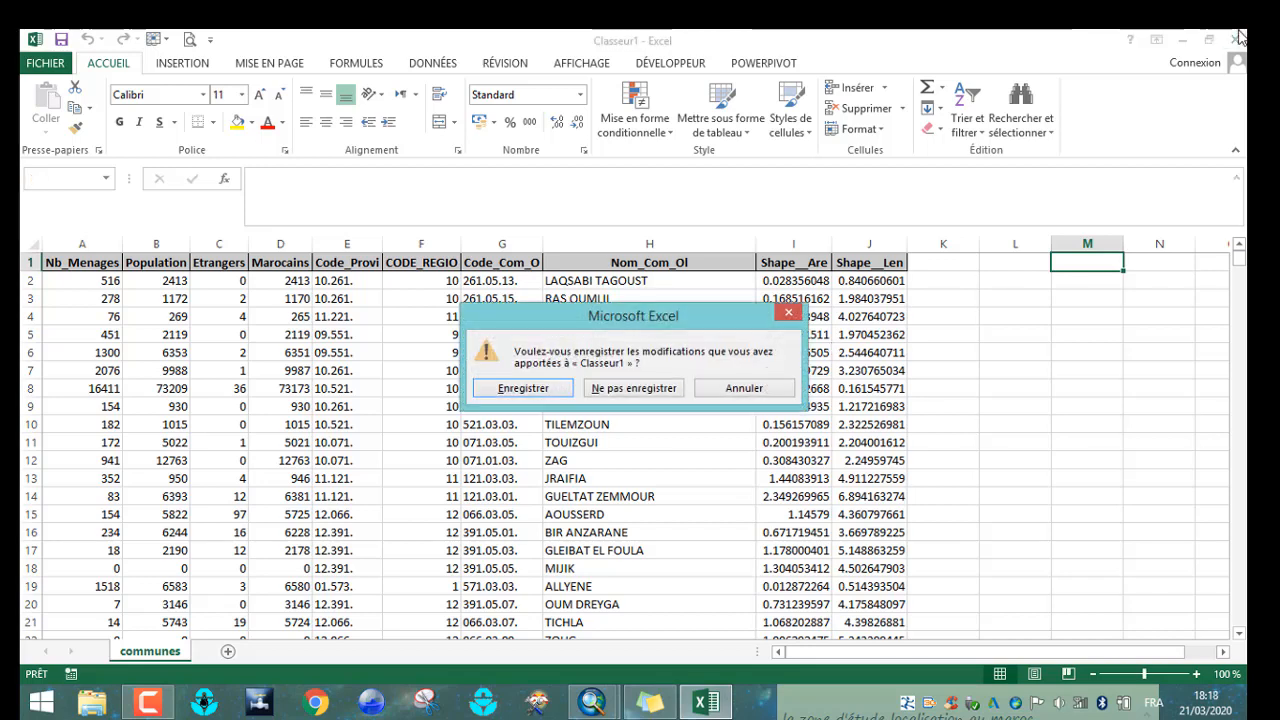
click(632, 387)
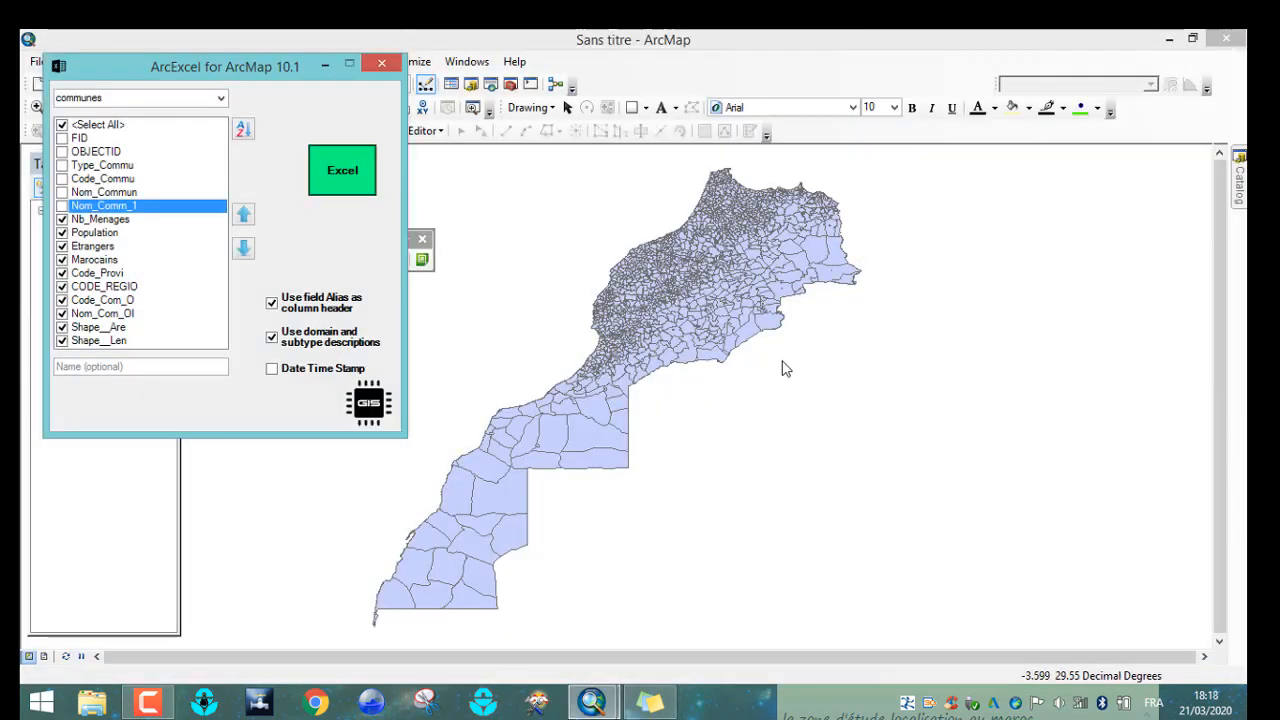
click(379, 60)
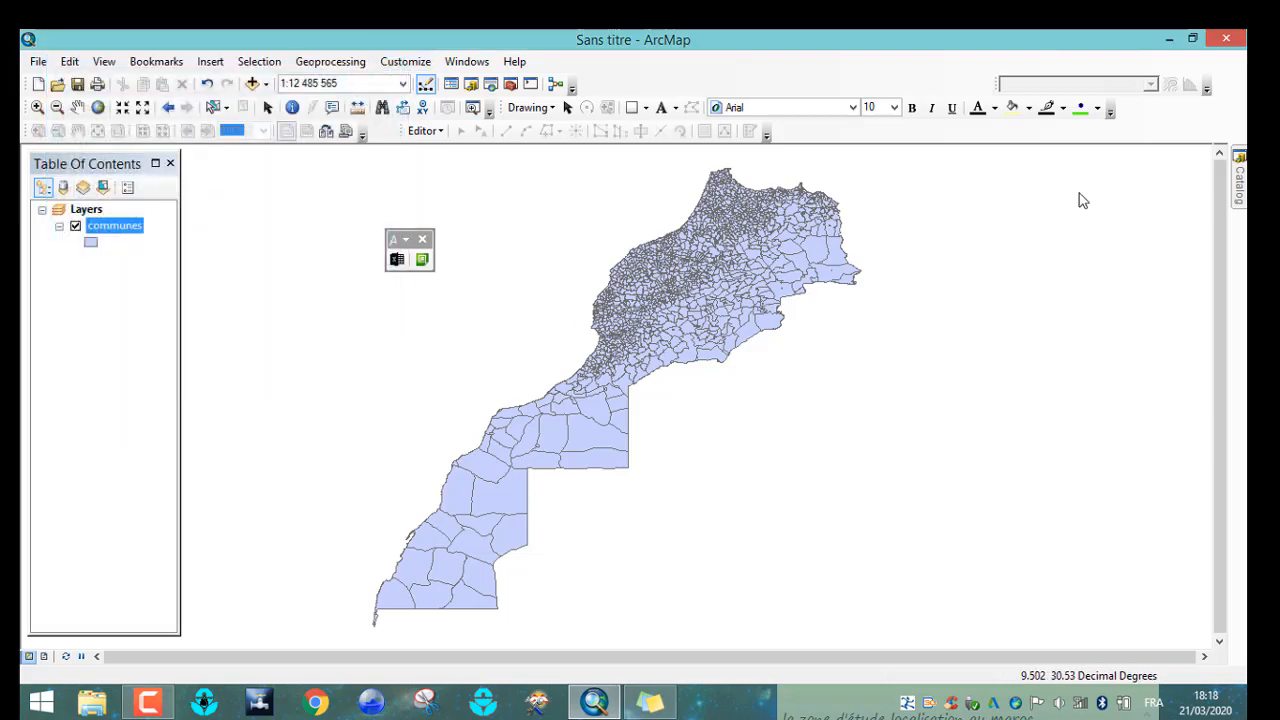